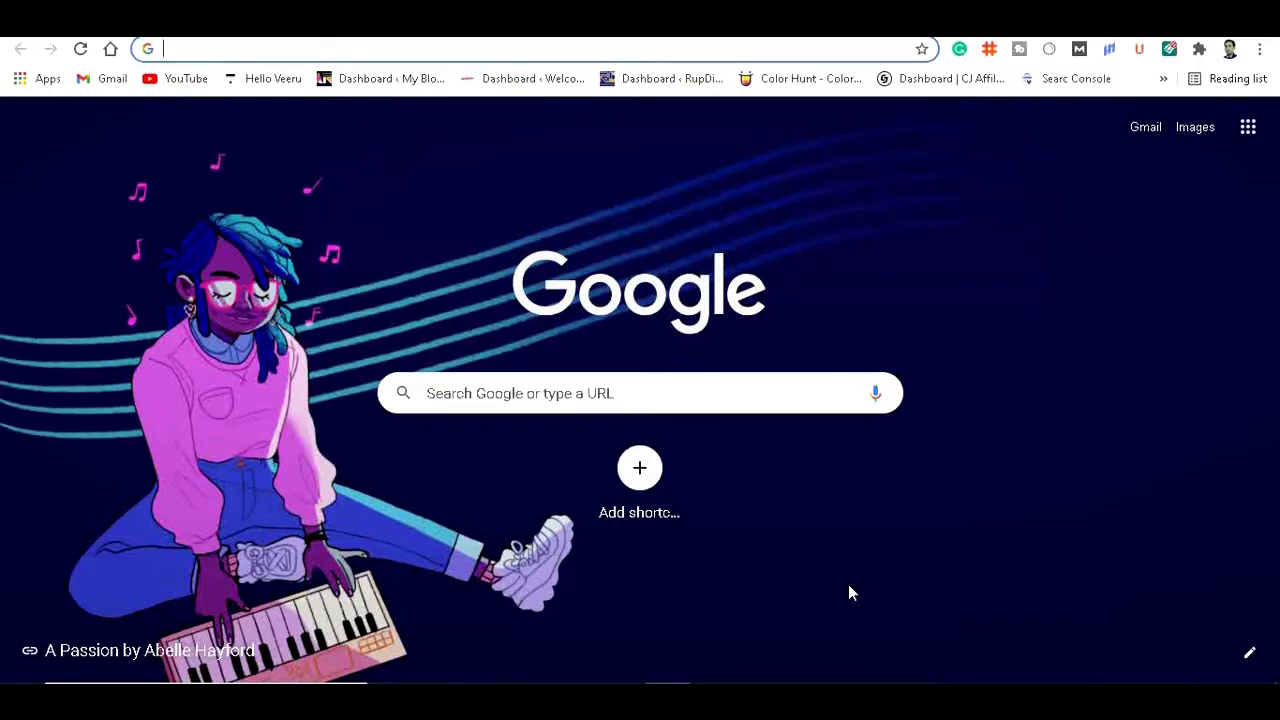
Search Google for "medium" and open the medium.com site from the results.
click(214, 46)
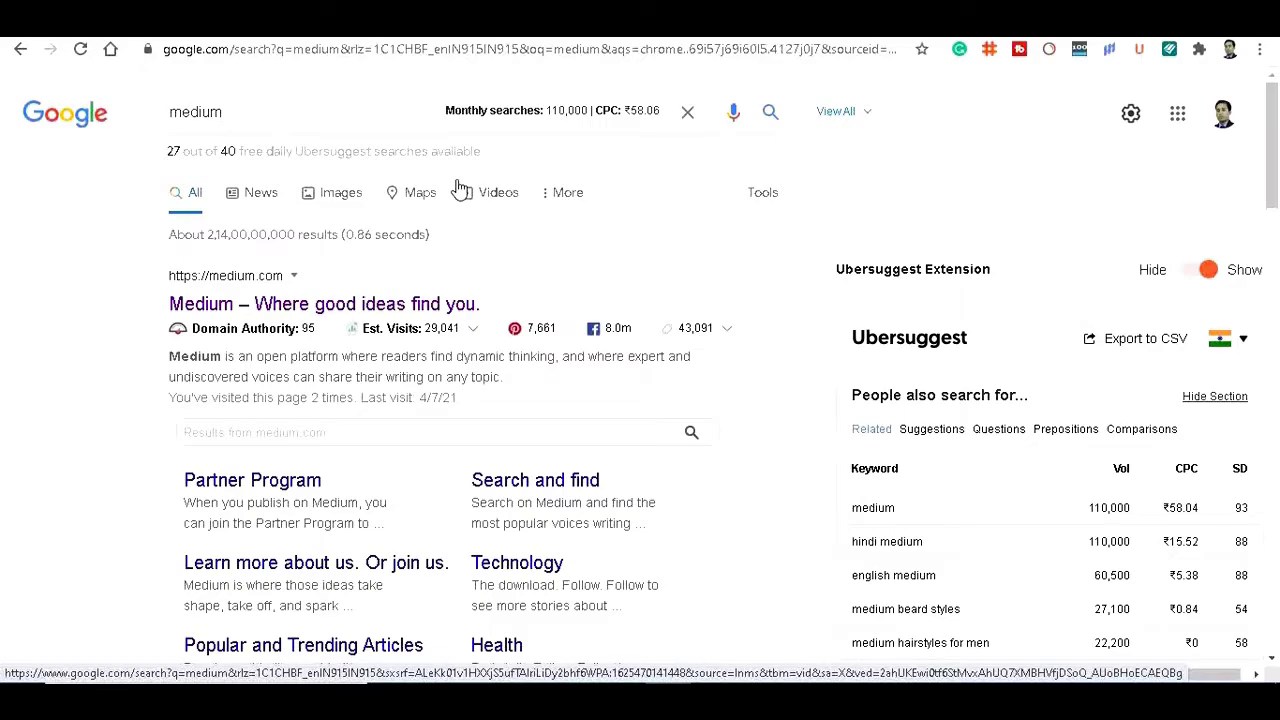
scroll(400, 514, down, 1)
click(275, 205)
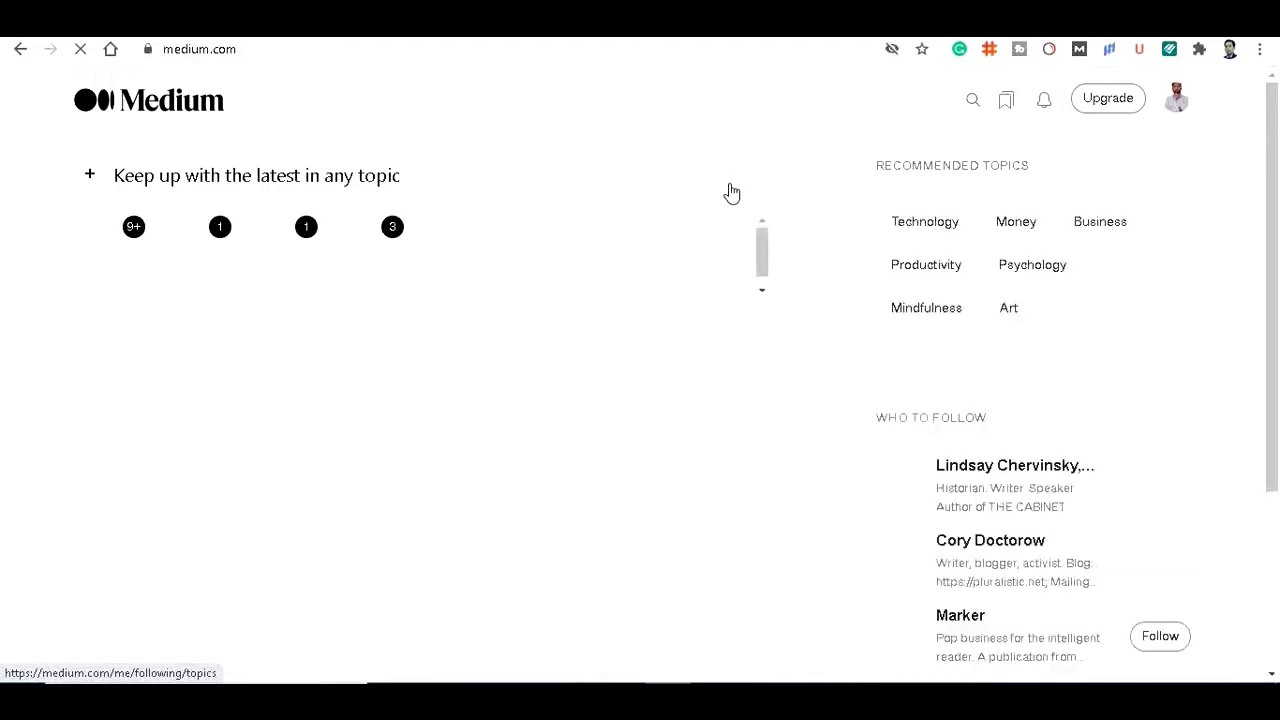
Sign out of the Medium account and start the Get started sign-up for new members.
click(1186, 106)
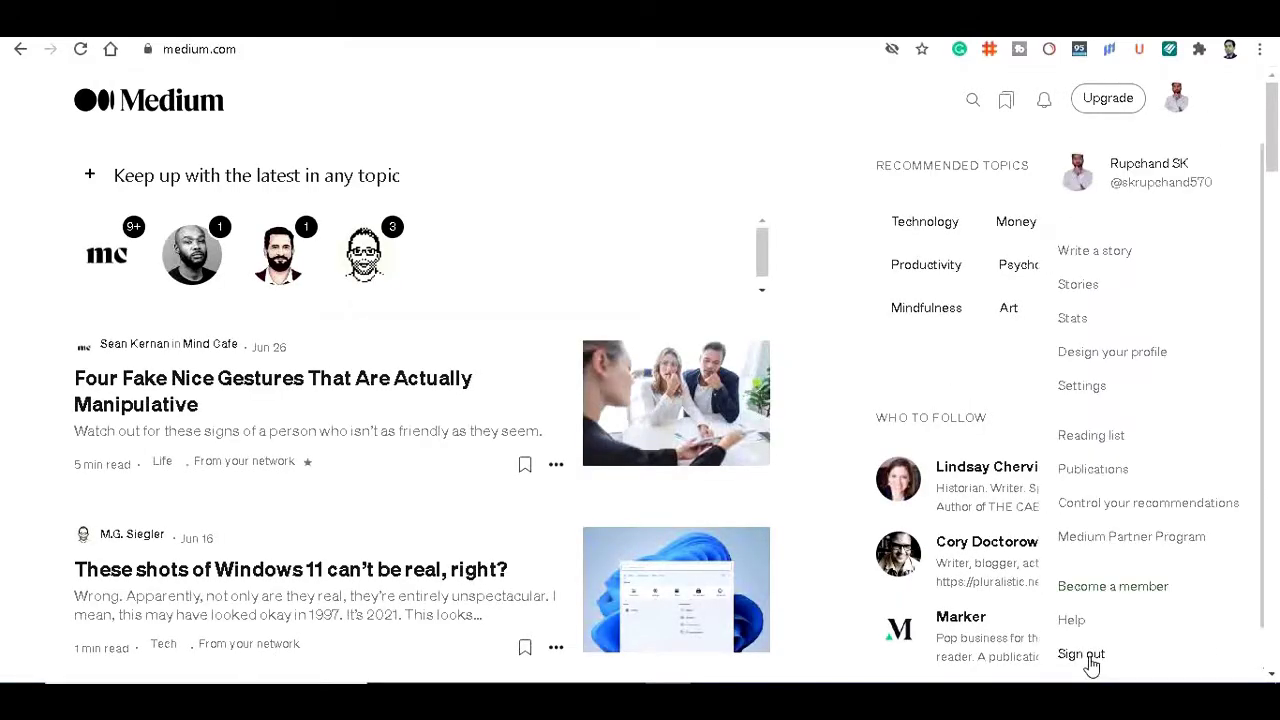
click(1082, 655)
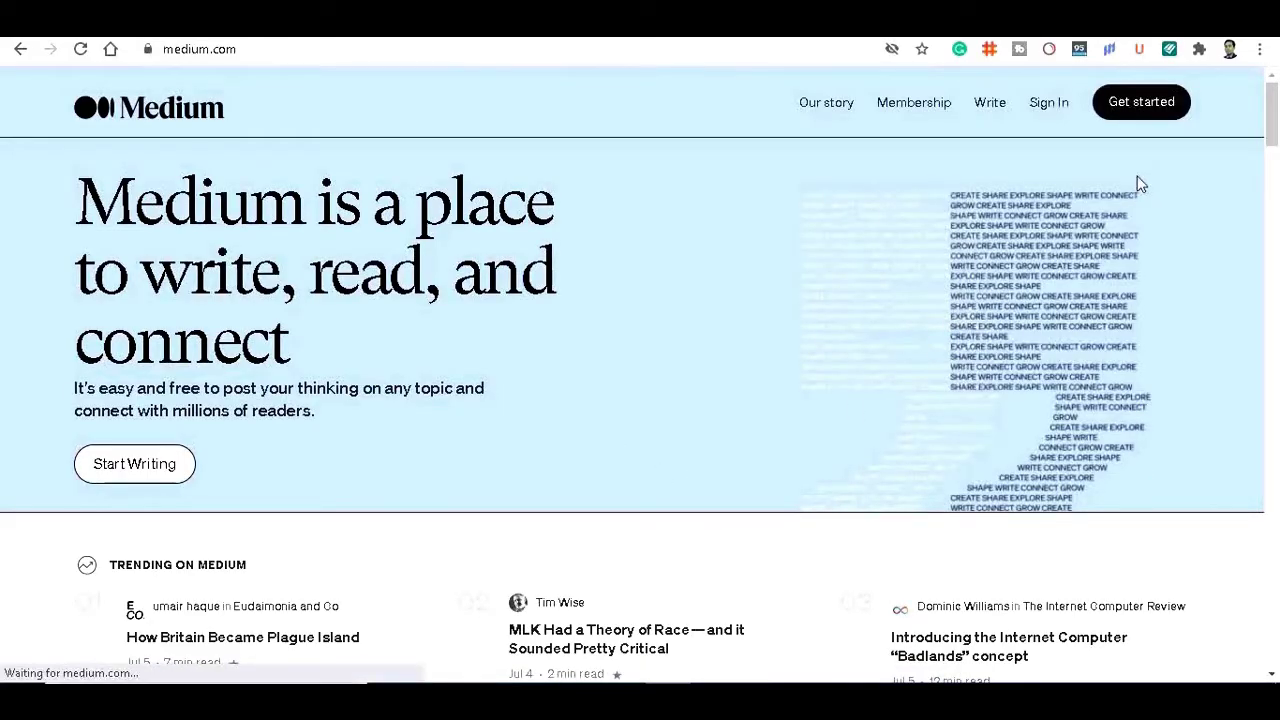
click(1148, 112)
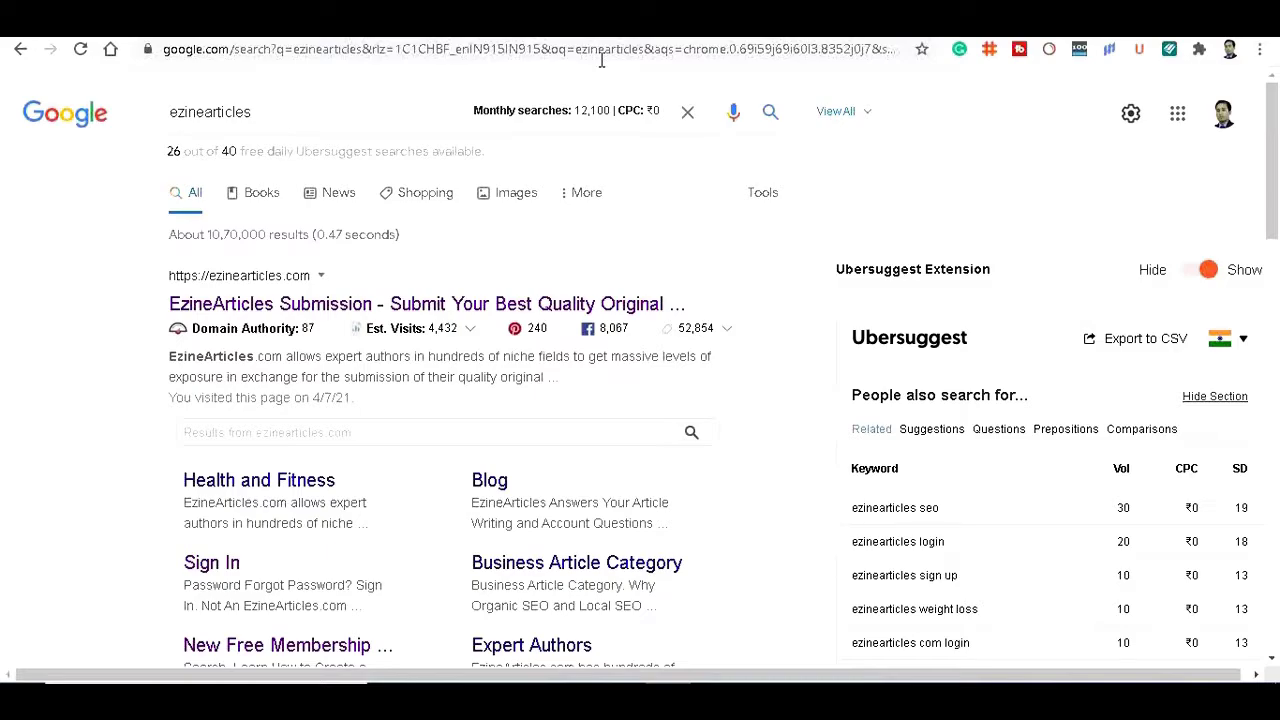
Open the EzineArticles site from the search results, sign in and bring up the new article submission form.
click(318, 308)
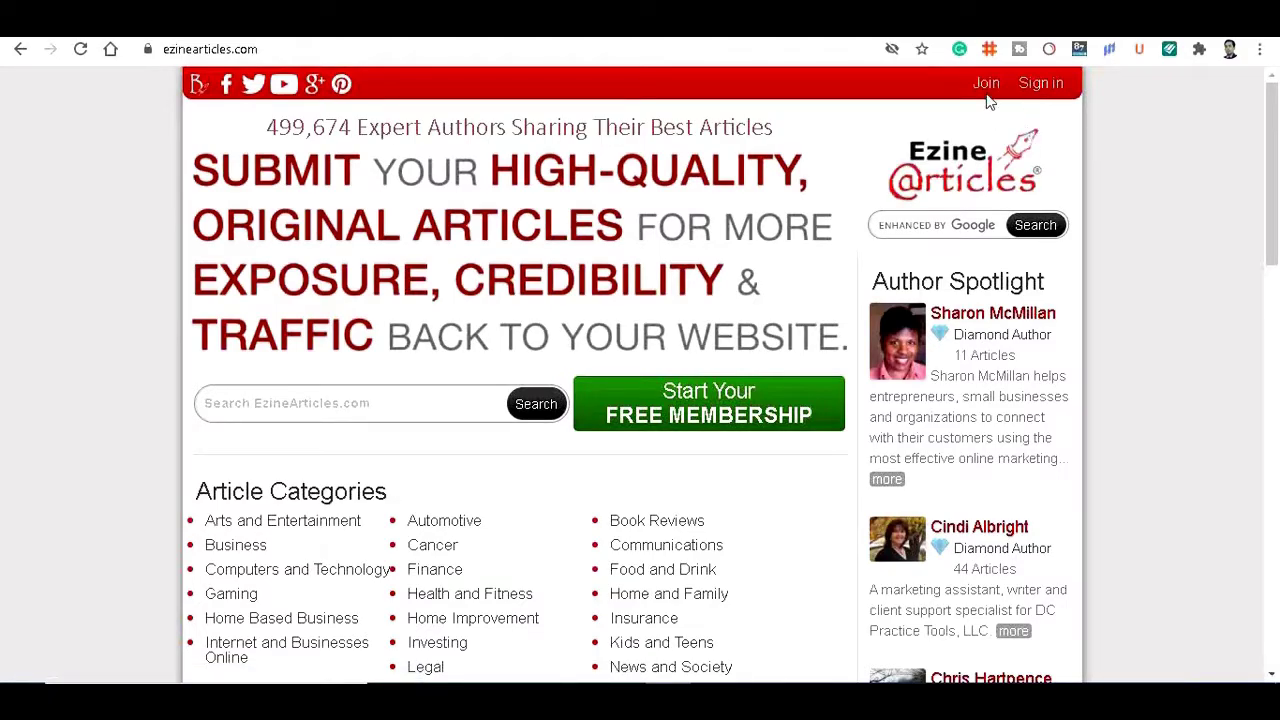
click(1050, 90)
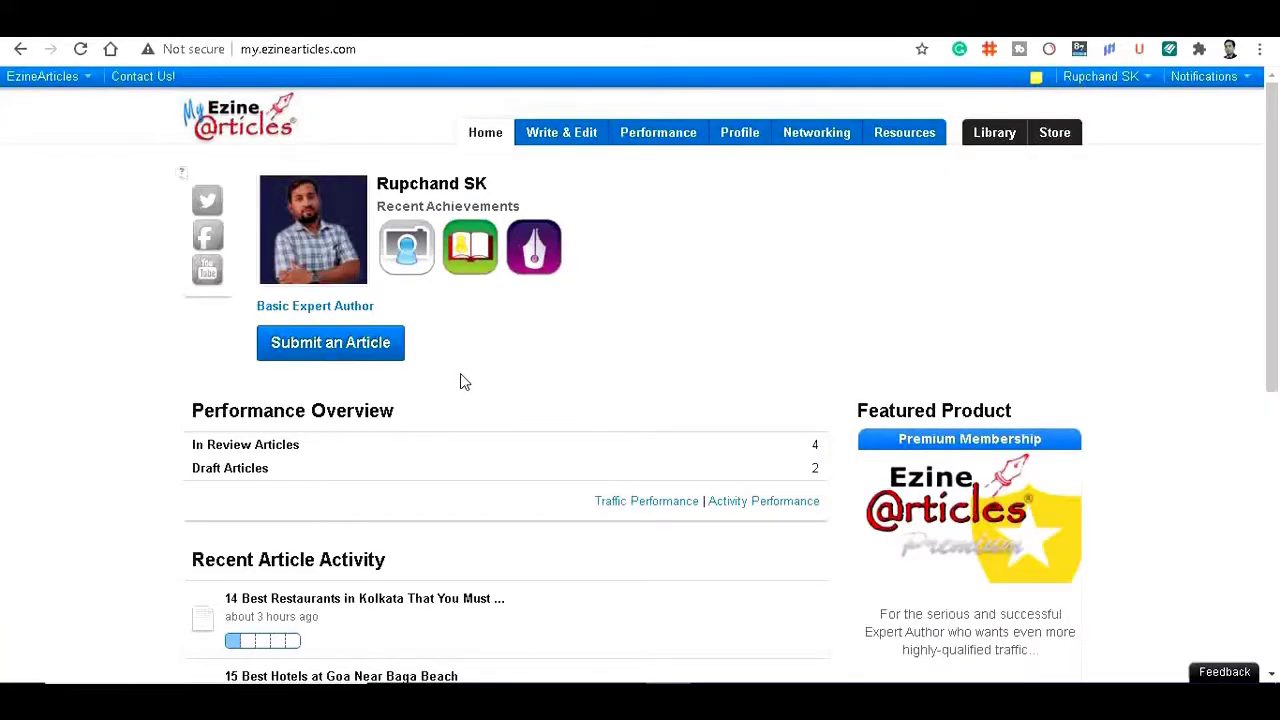
click(567, 141)
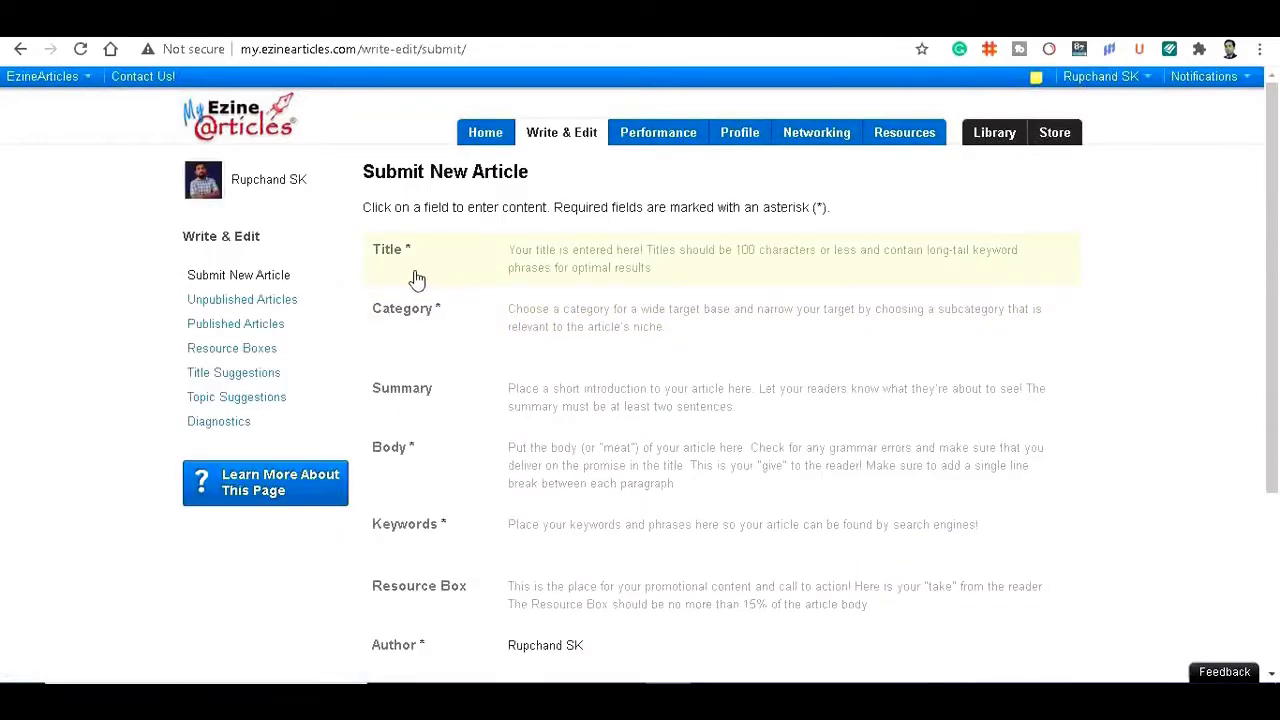
Copy the heading "14 Best Restaurants in Kolkata That You Must Visit Today" from the Word document into the article's Title and save it.
click(588, 268)
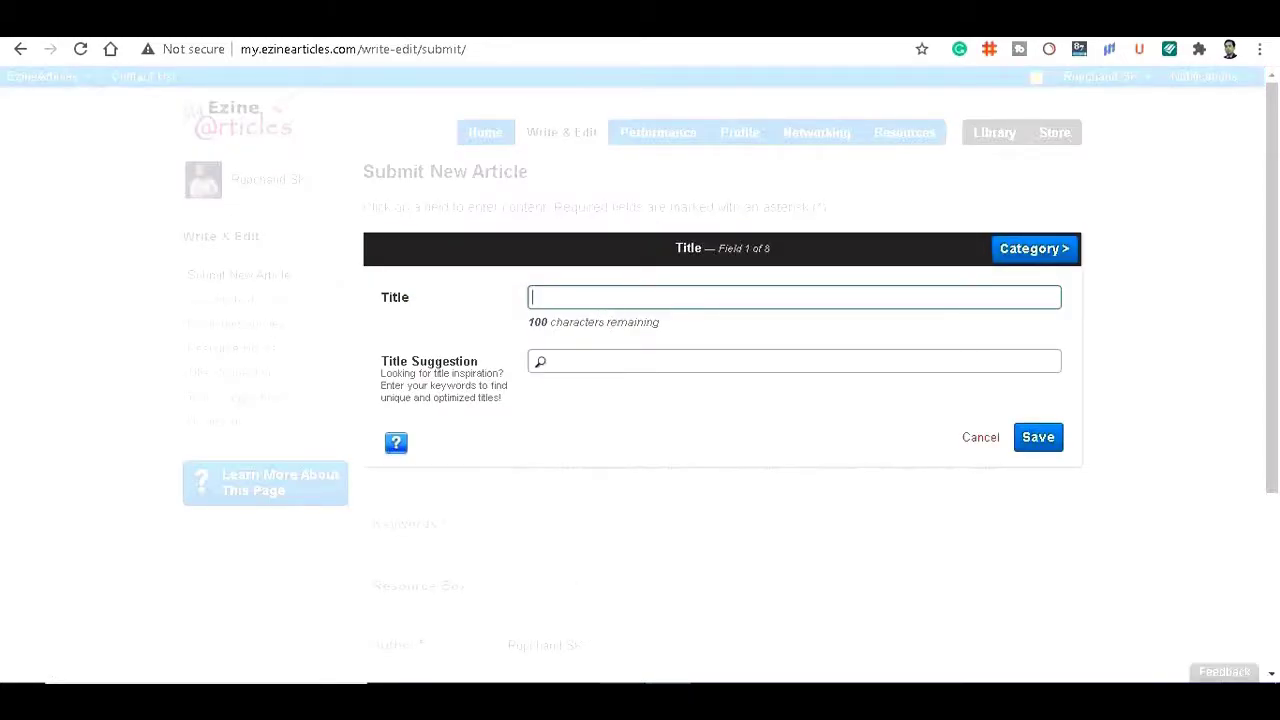
key(alt+Tab)
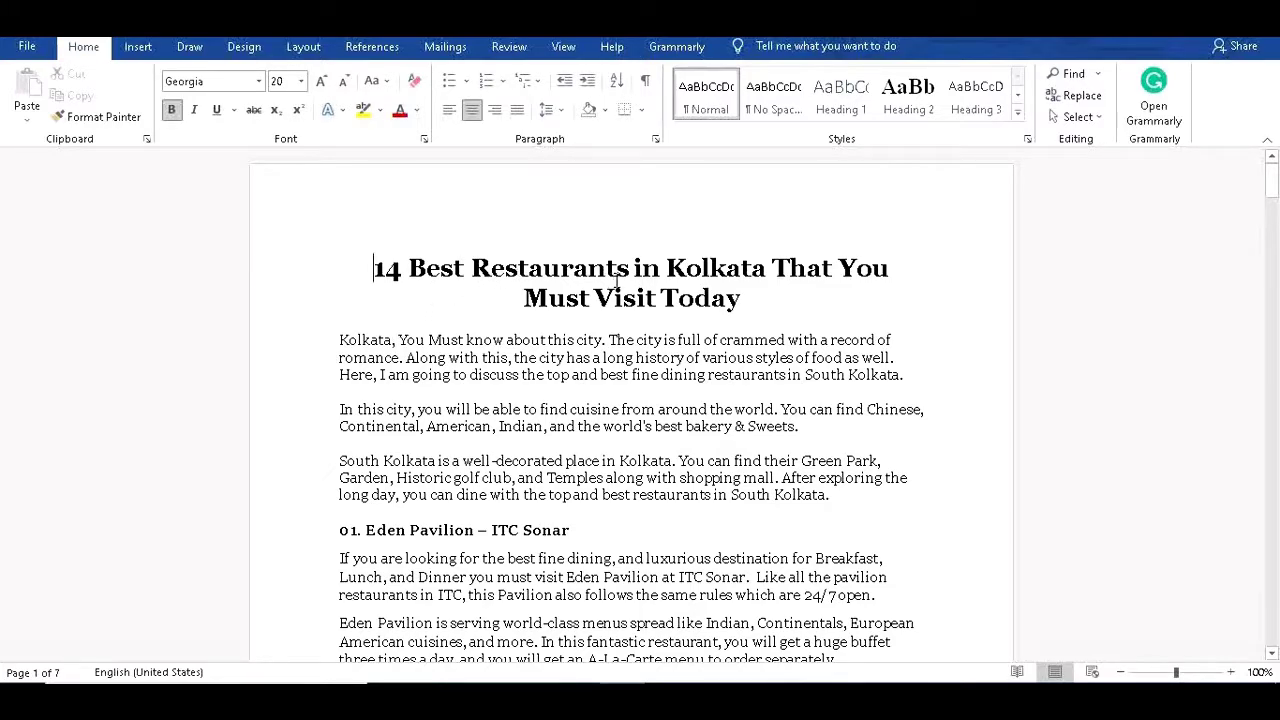
drag(783, 290, 351, 283)
key(ctrl+c)
key(alt+Tab)
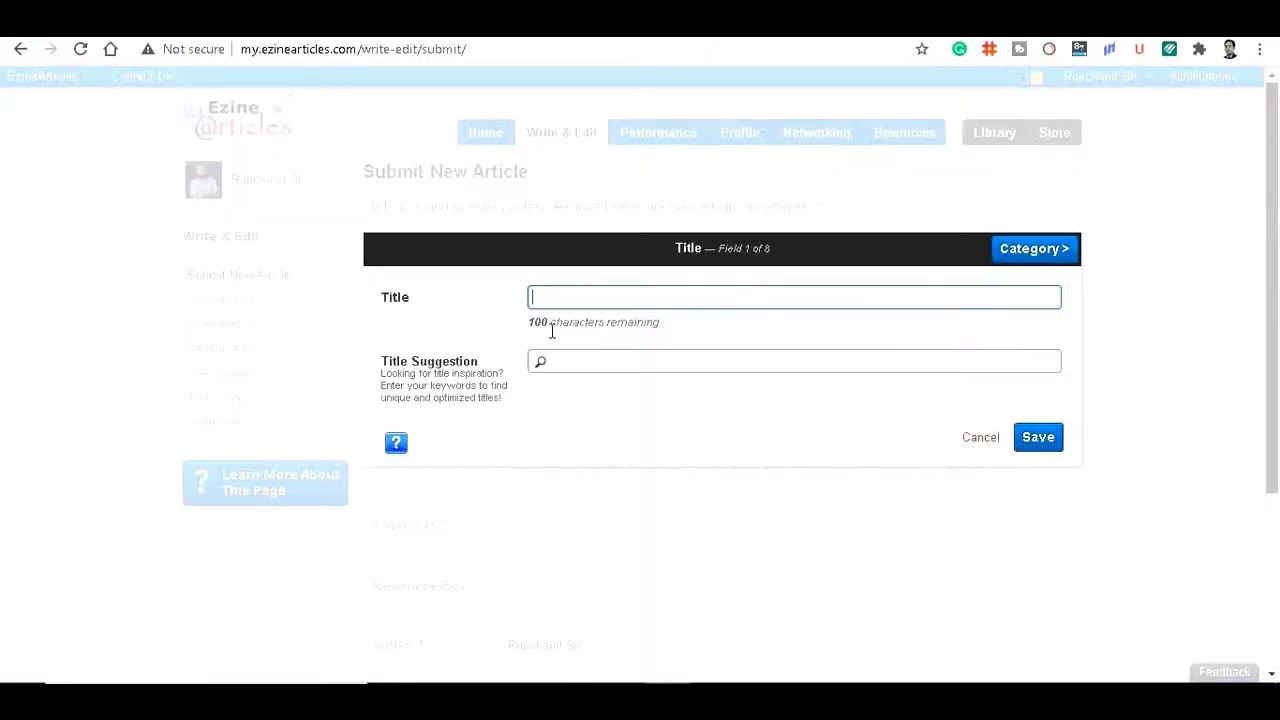
key(ctrl+v)
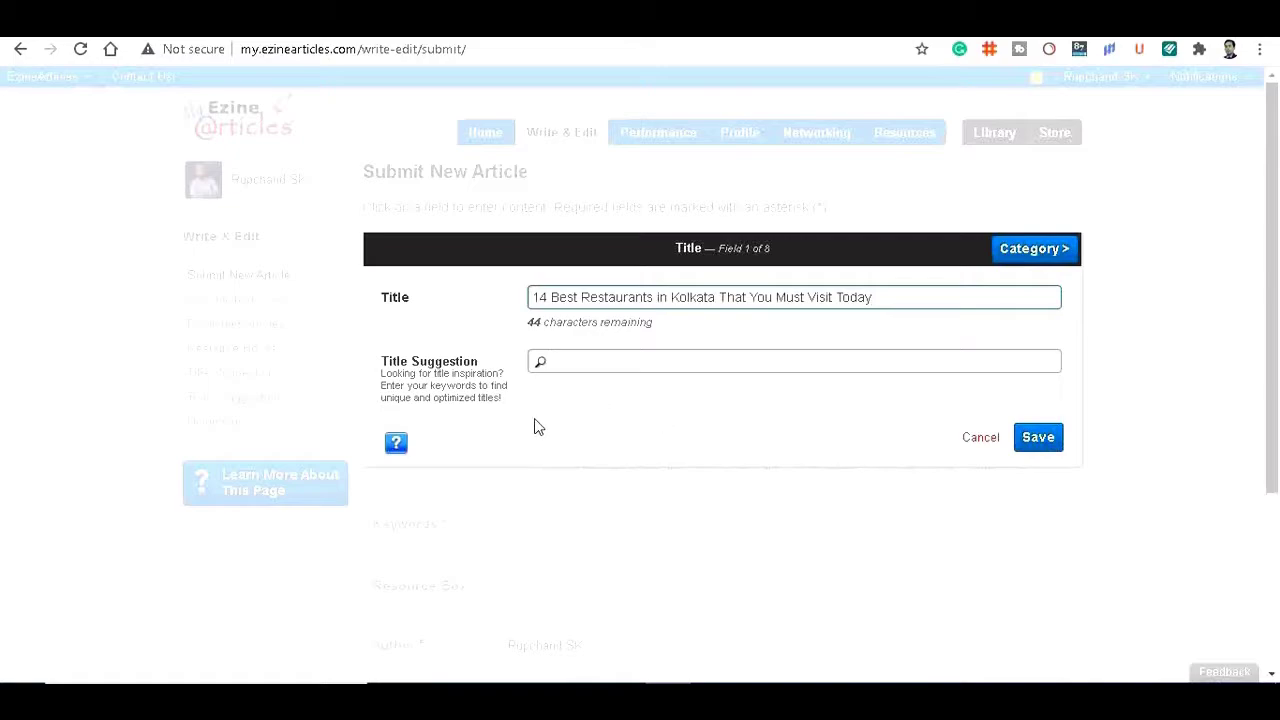
click(587, 371)
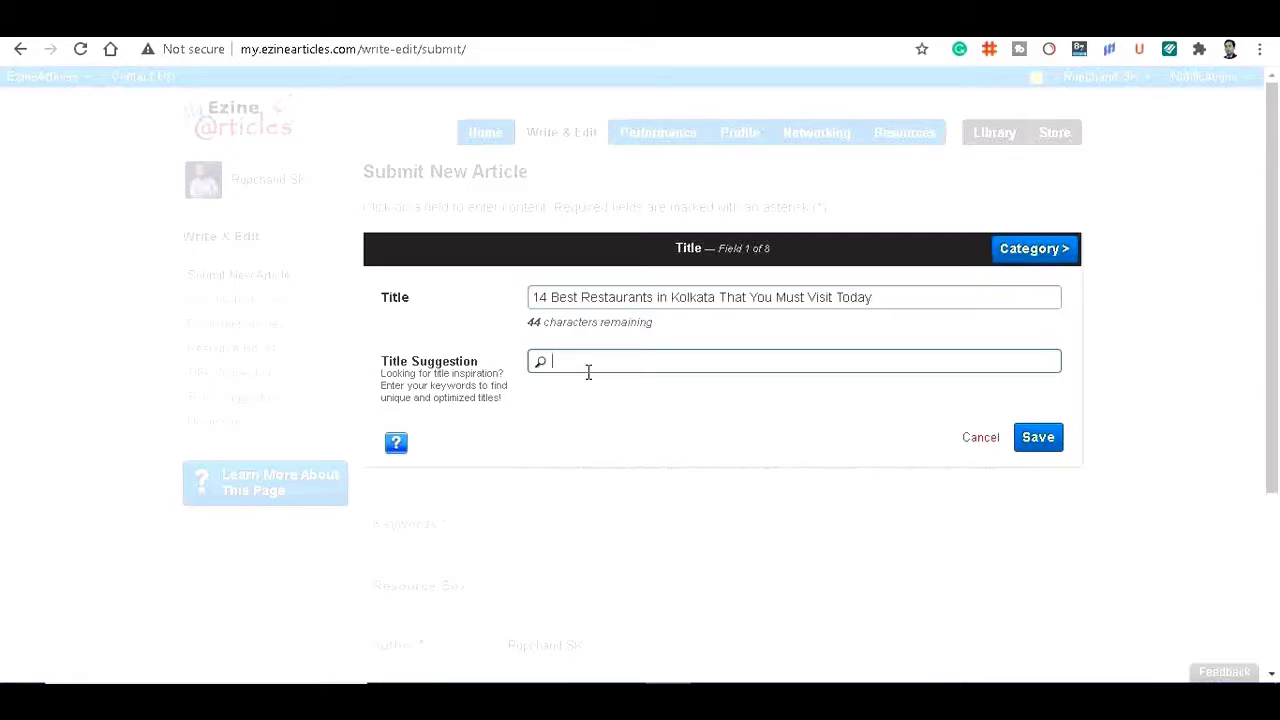
click(1040, 450)
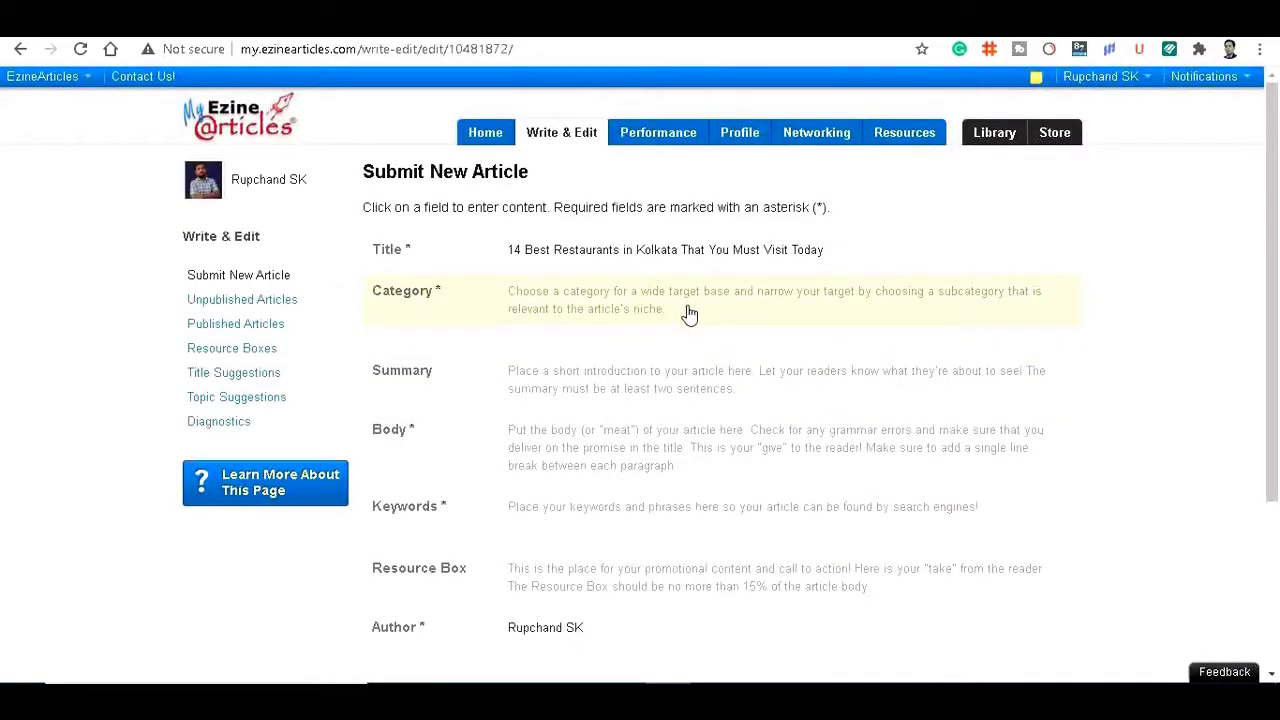
Set the article's category to Food and Drink with the subcategory Restaurant Reviews and save it.
click(604, 303)
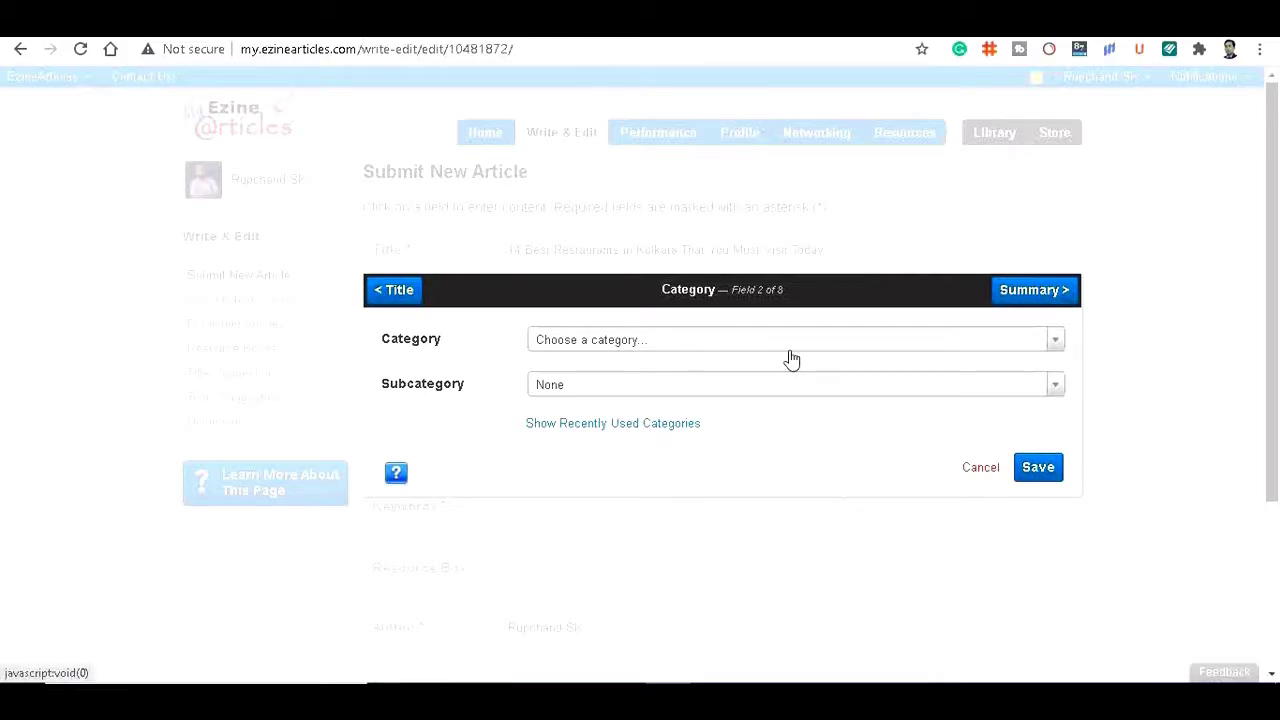
click(1055, 345)
text(food)
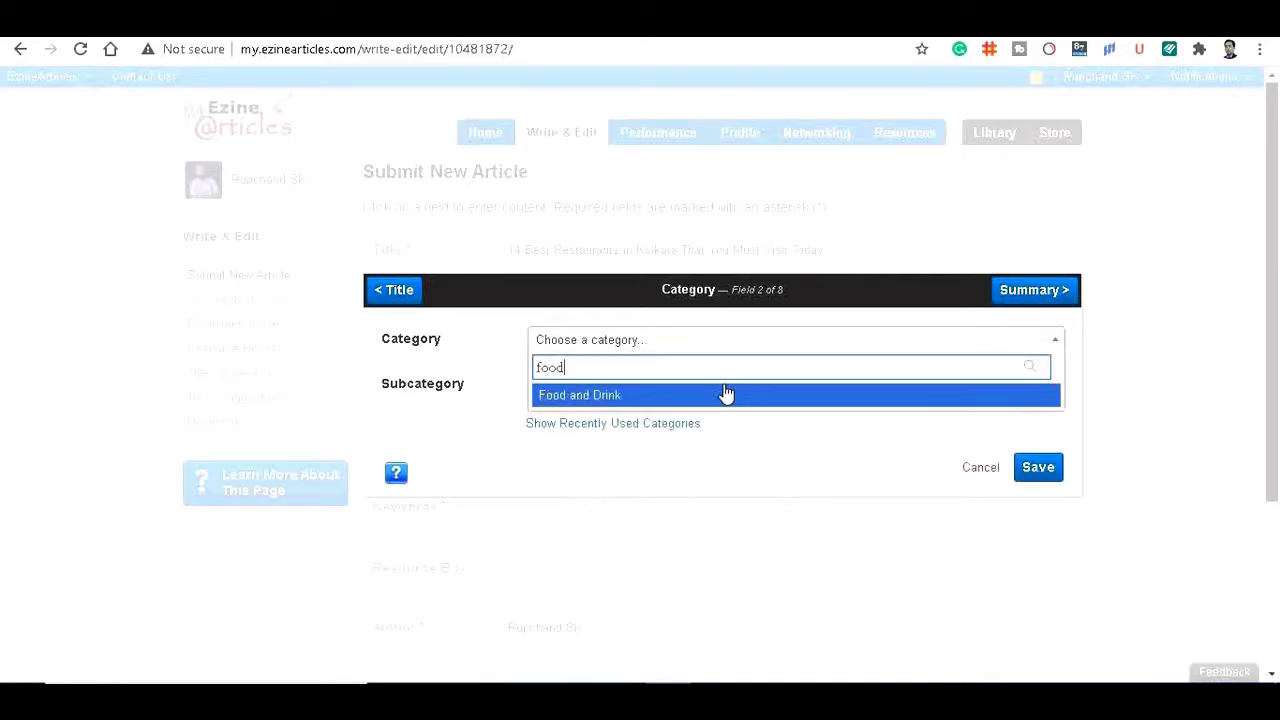
click(627, 399)
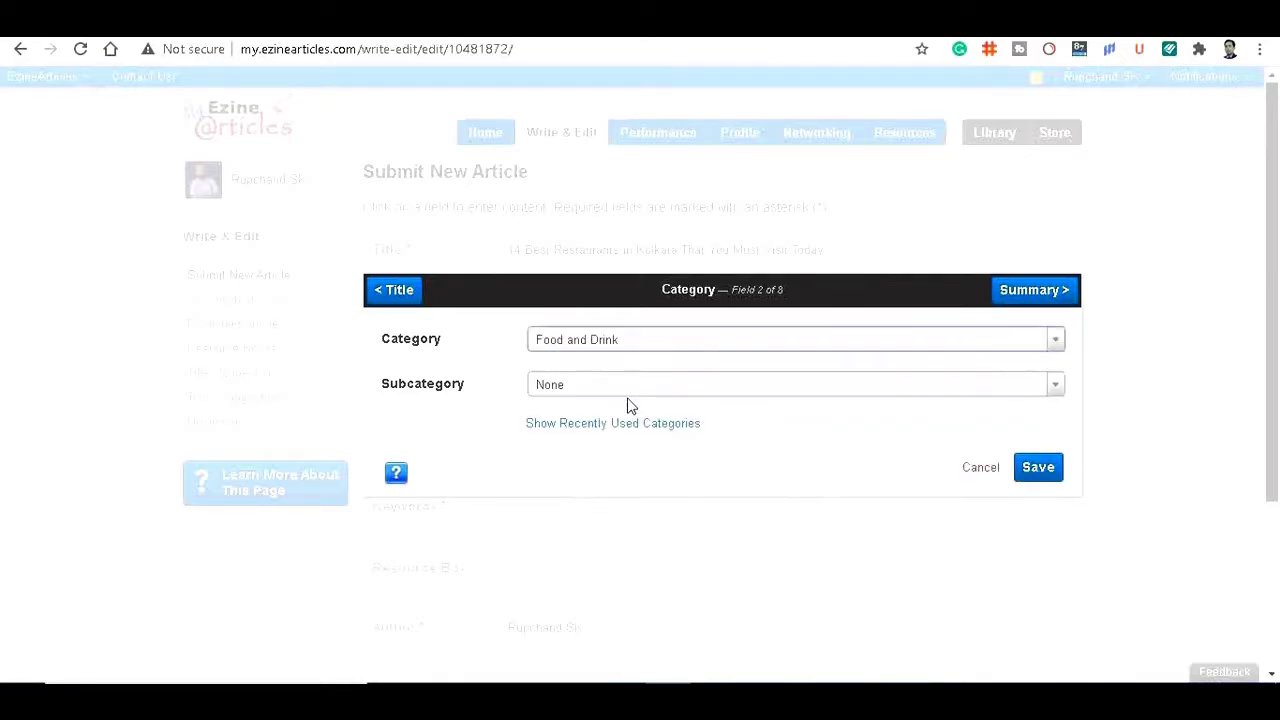
click(1056, 386)
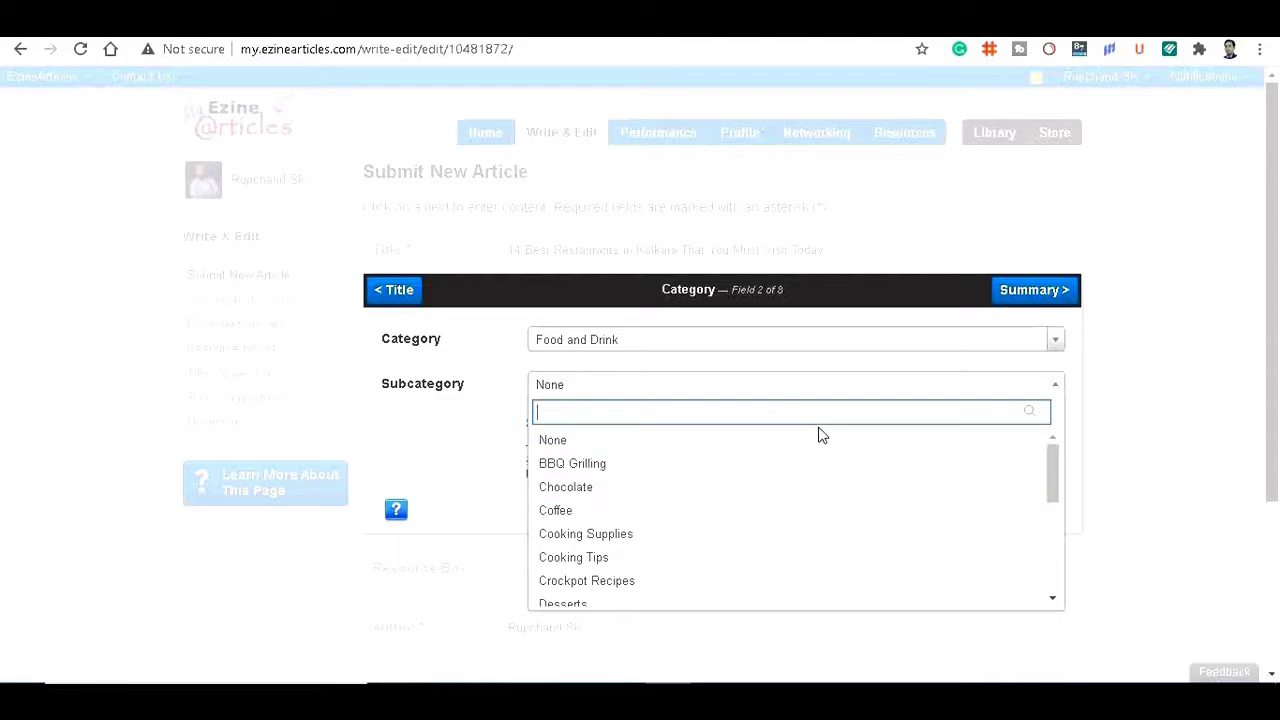
text(res)
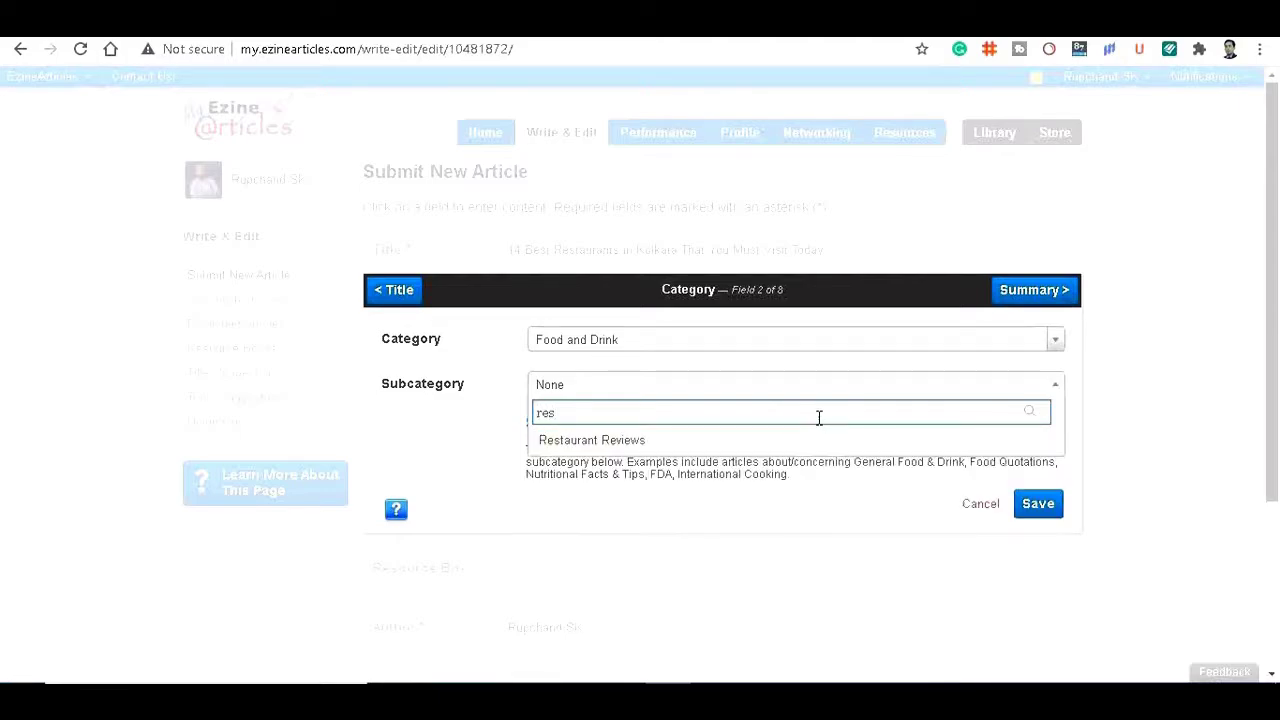
click(627, 440)
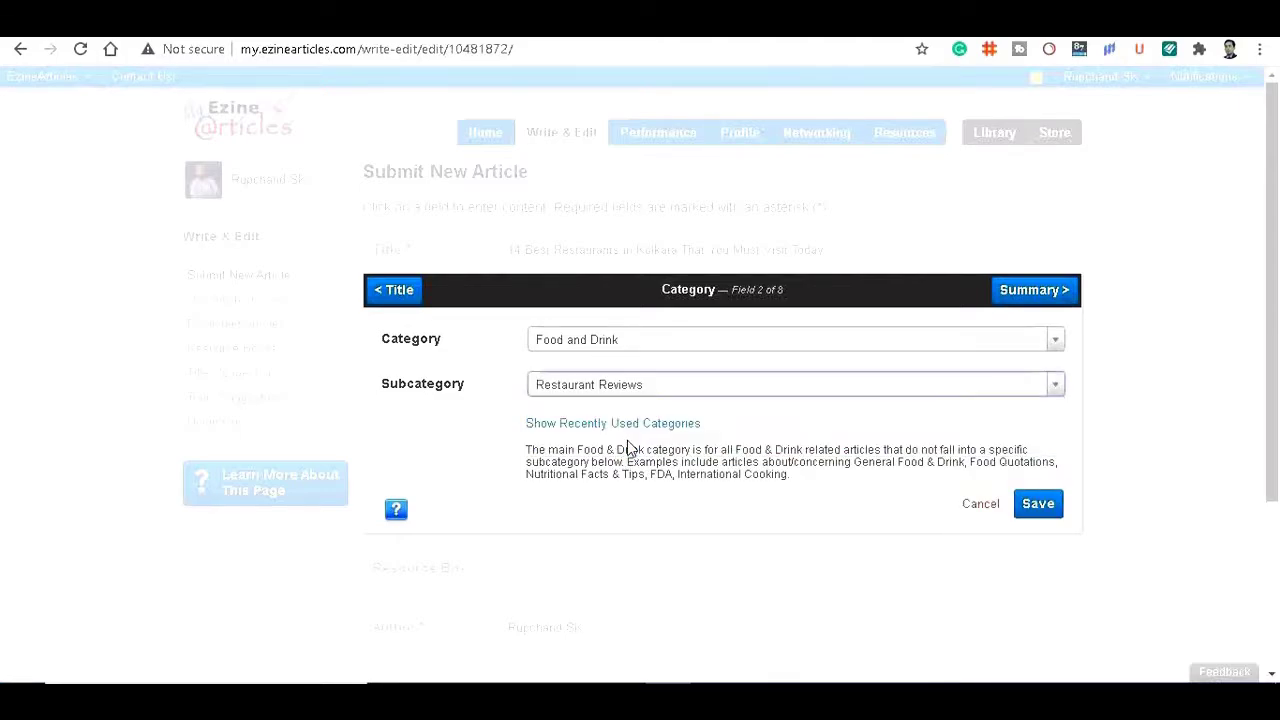
click(1043, 493)
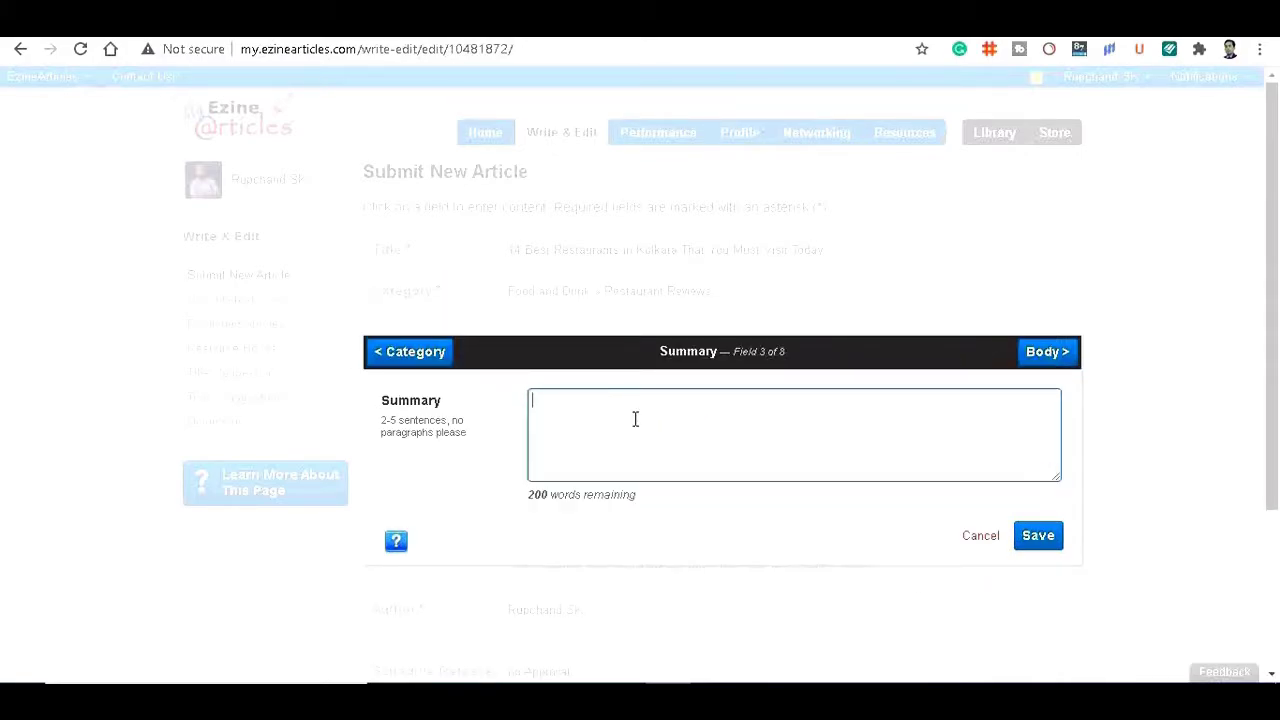
Fill the article's Summary with the three introductory paragraphs from the Word document and save it.
key(alt+Tab)
drag(322, 495, 322, 346)
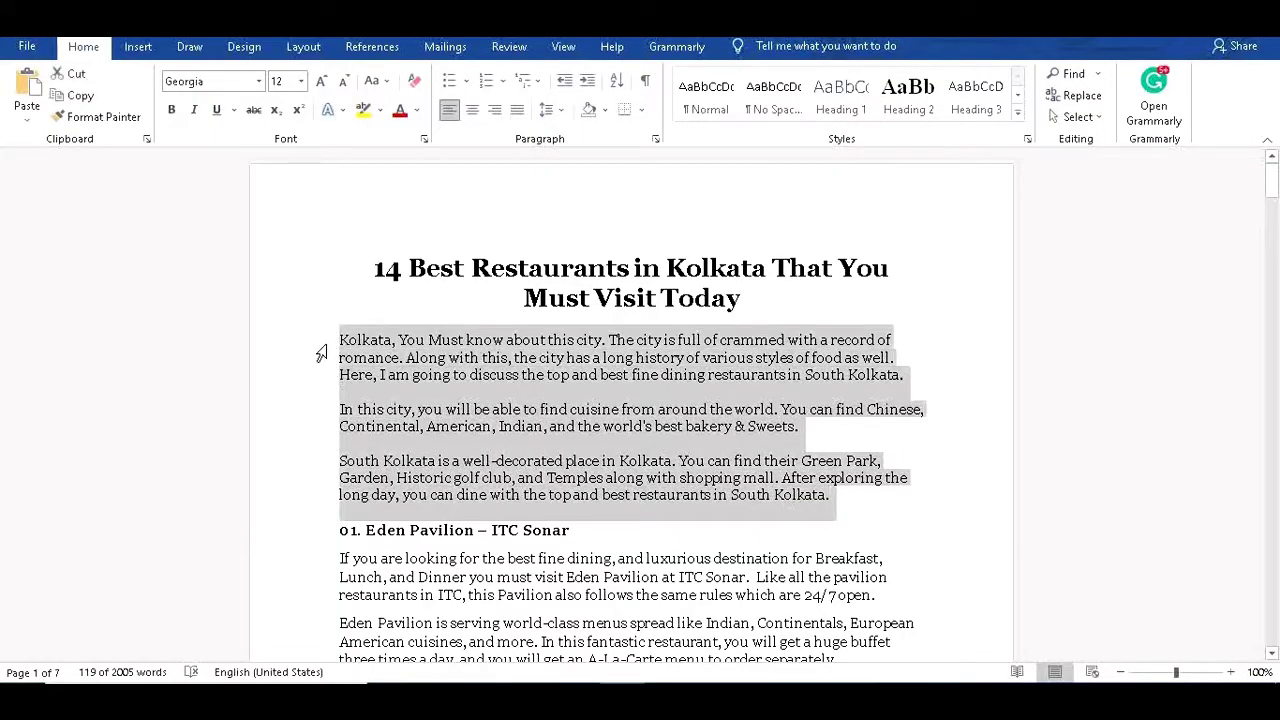
key(alt+Tab)
key(ctrl+v)
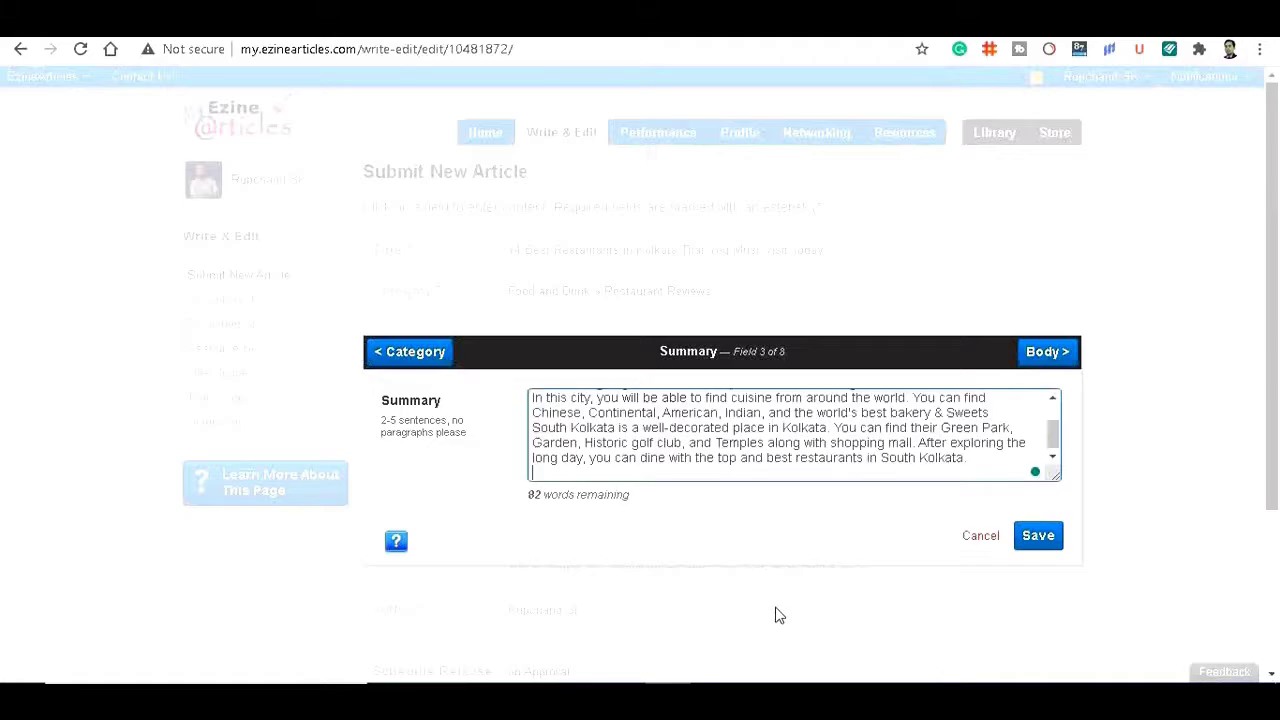
click(1037, 540)
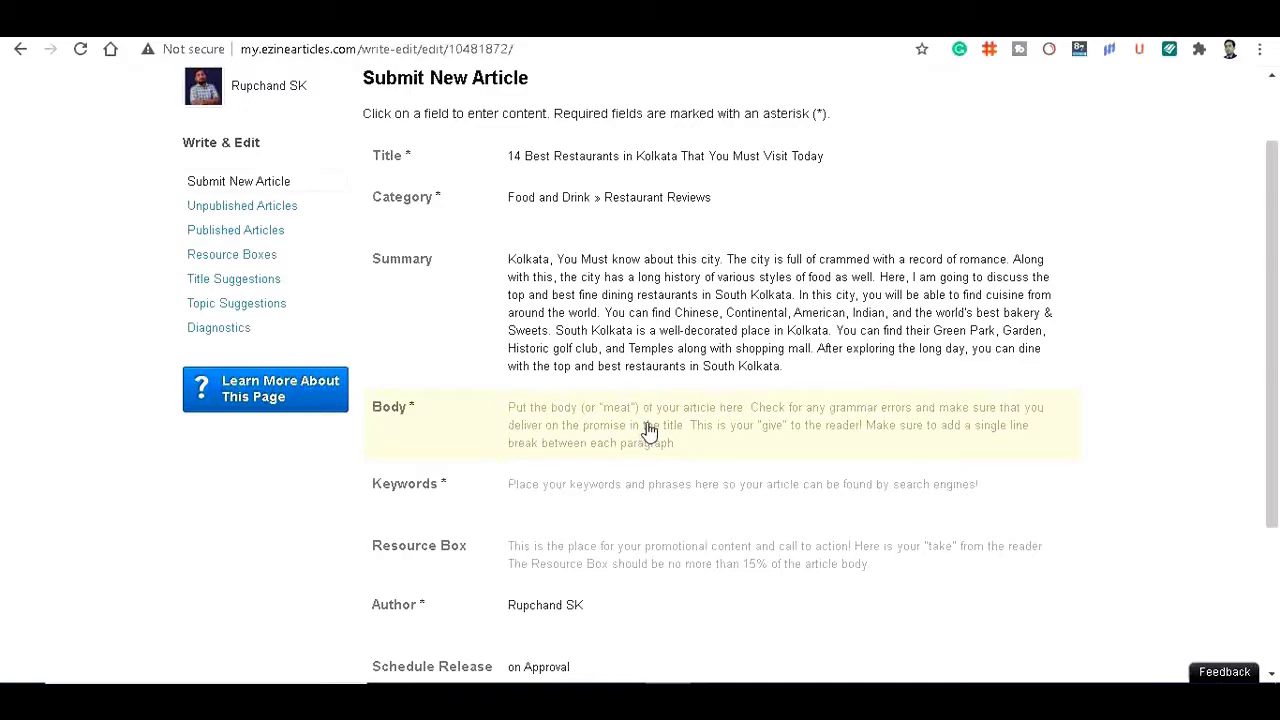
Fill the article's Body with the numbered restaurant sections from the Word document, through 14. Spice Craft Restaurant, and save it.
click(648, 432)
key(alt+Tab)
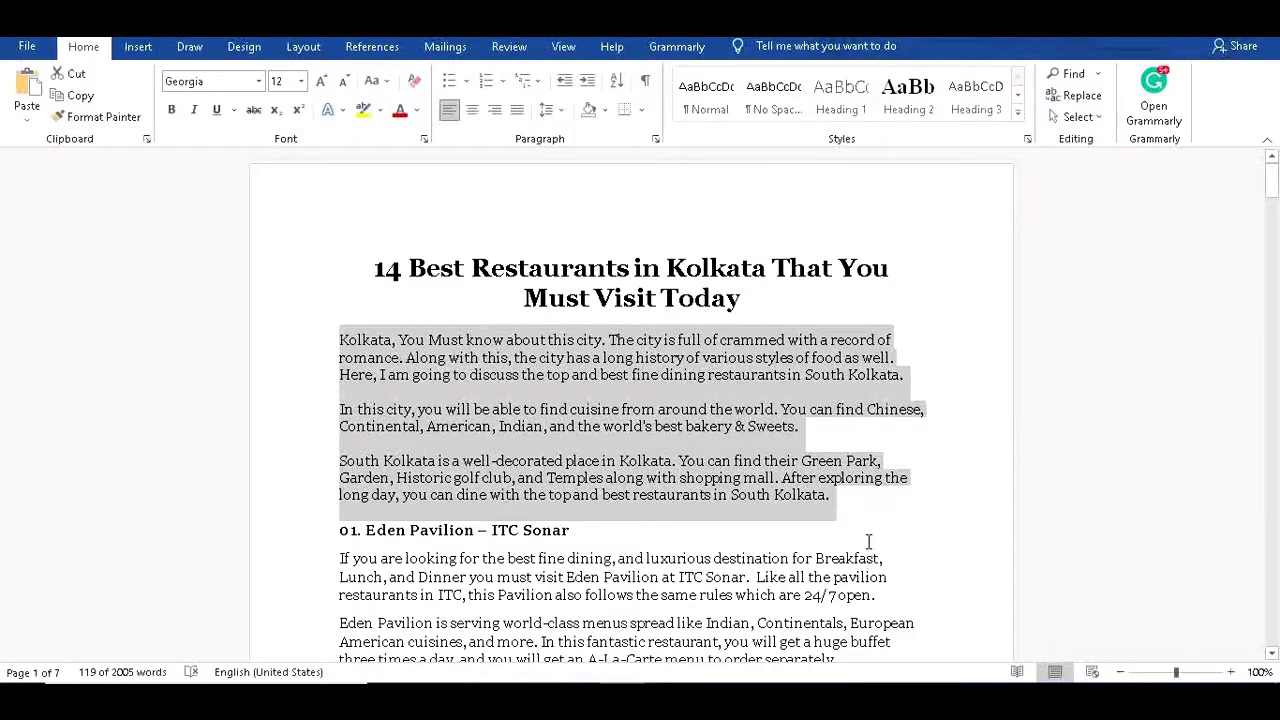
scroll(897, 489, down, 10)
drag(897, 513, 583, 506)
scroll(568, 492, down, 20)
scroll(580, 506, down, 18)
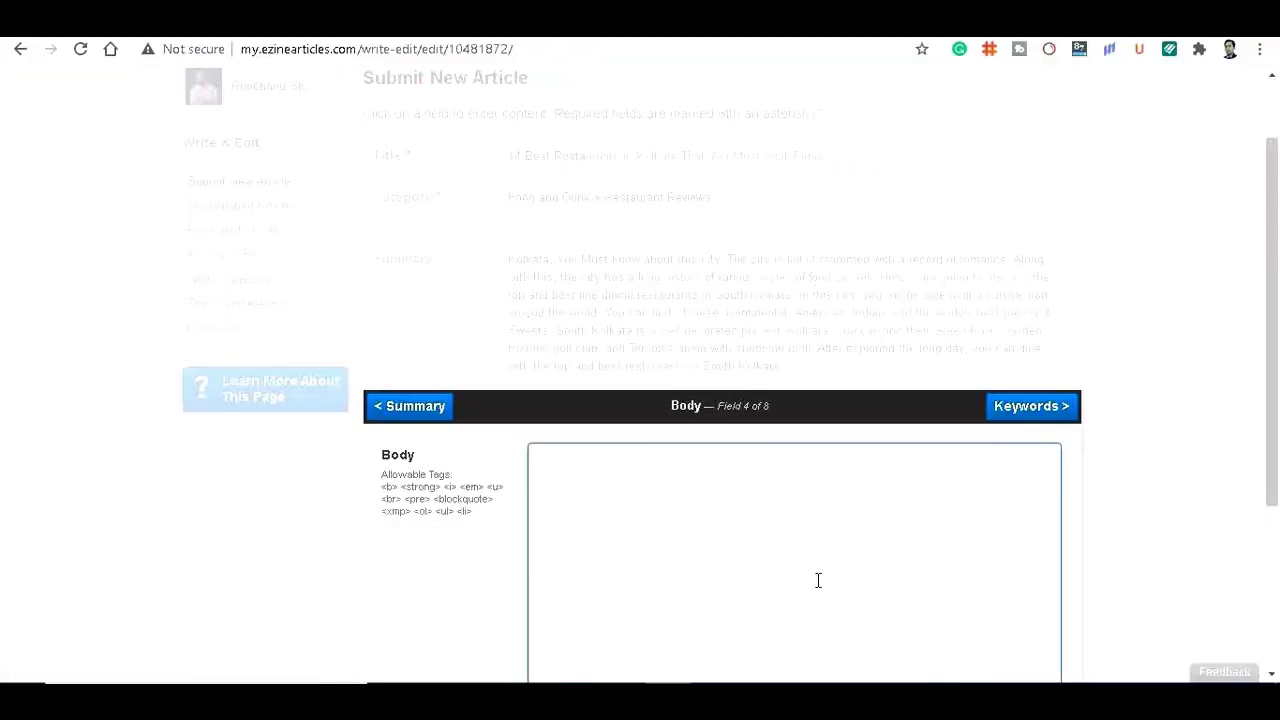
key(ctrl+v)
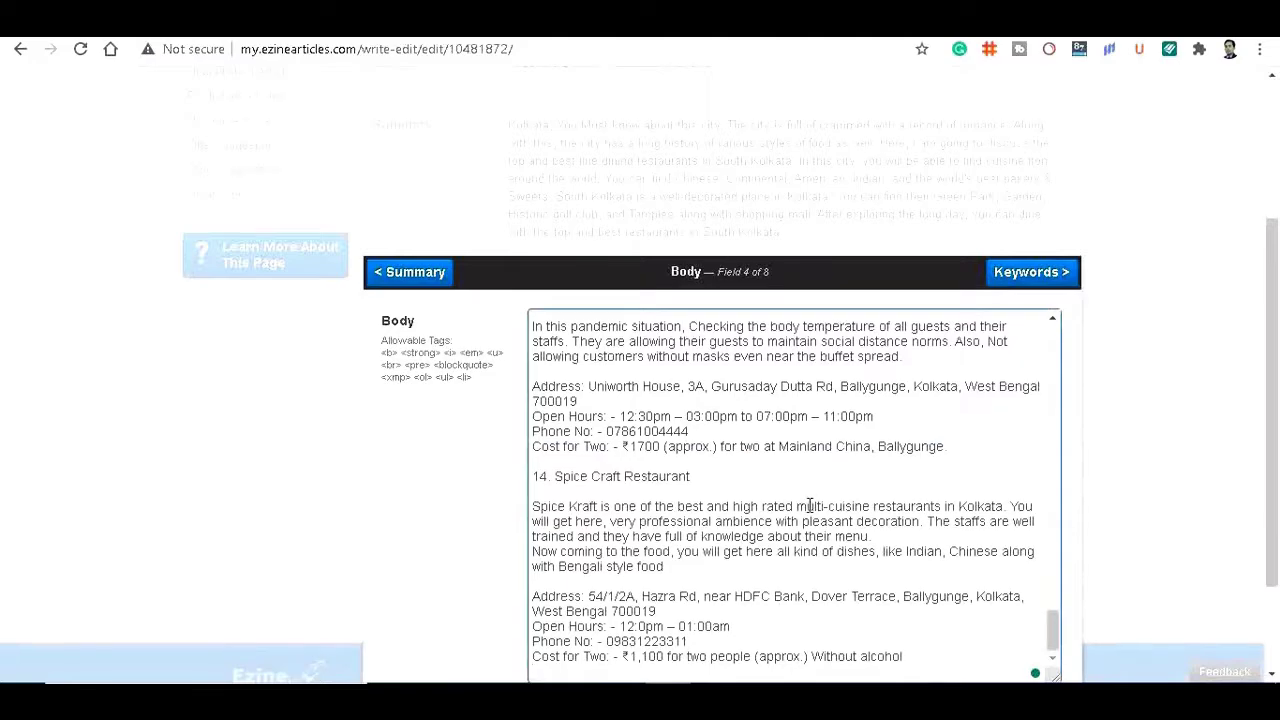
scroll(792, 510, down, 1)
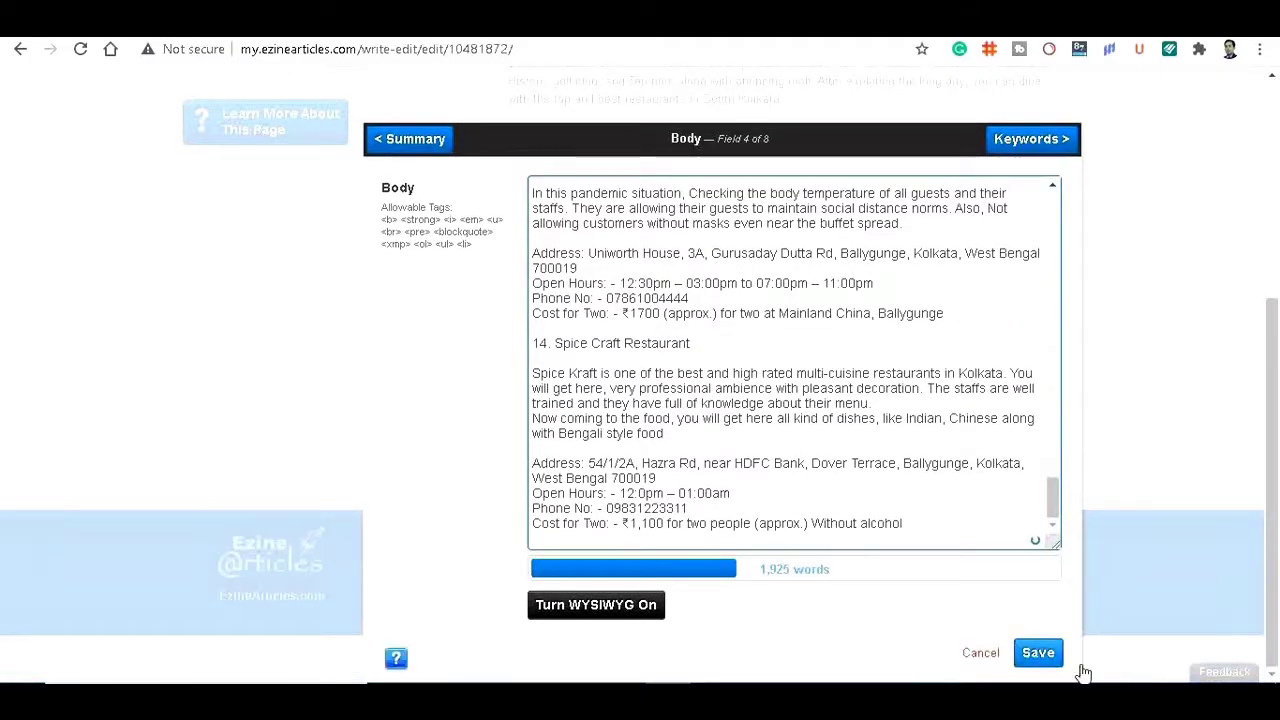
click(1038, 653)
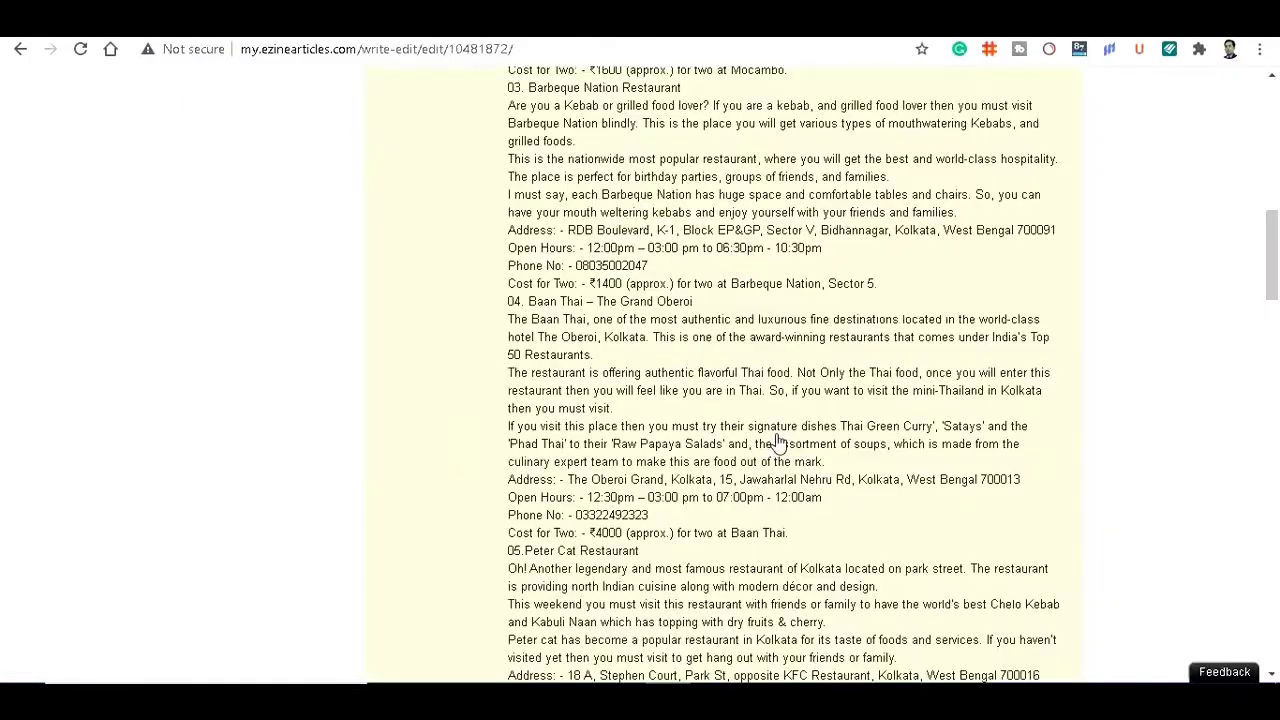
Enter "bar, pubs, restaurantss" as the article's Keywords and save them.
scroll(780, 450, down, 15)
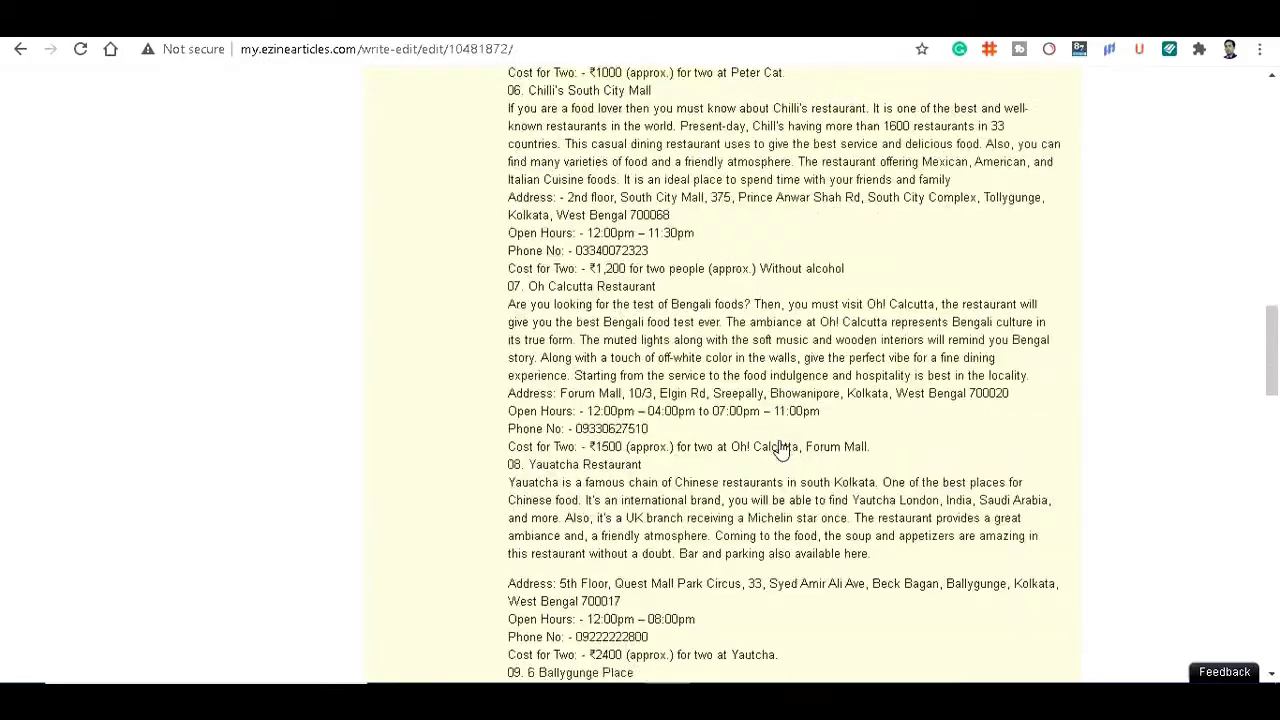
scroll(783, 458, down, 10)
click(571, 271)
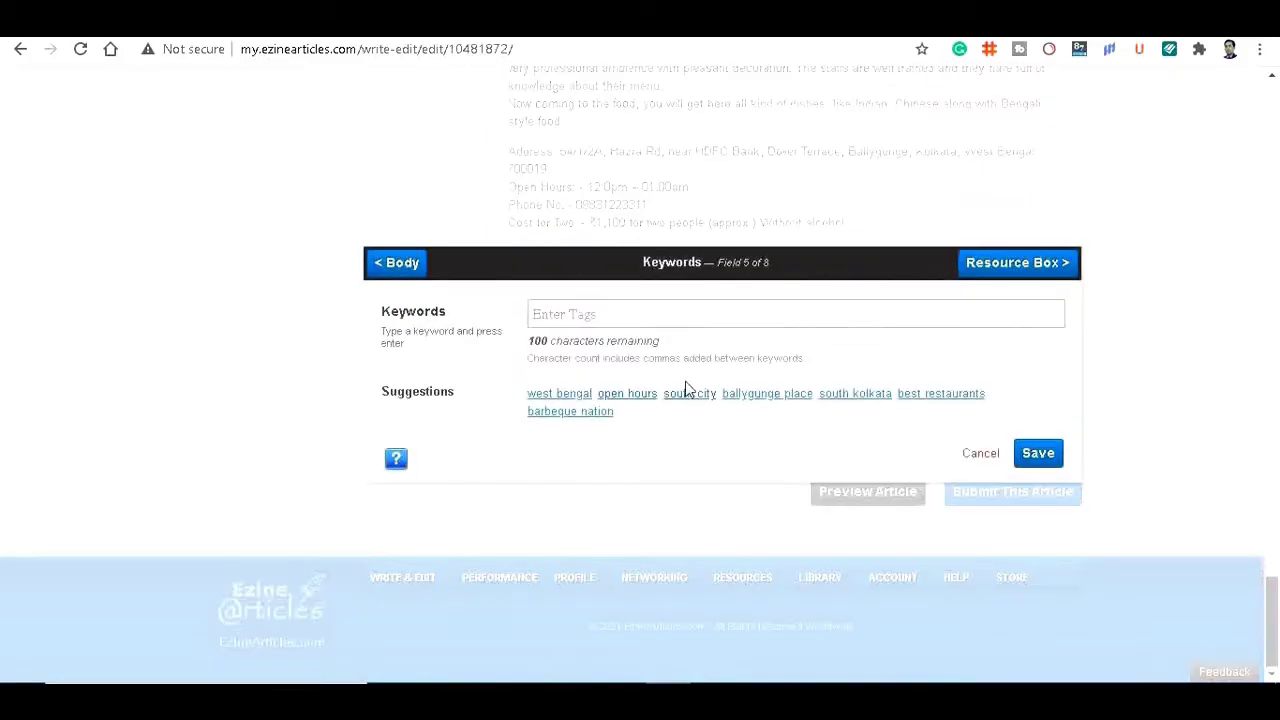
click(600, 311)
click(1038, 453)
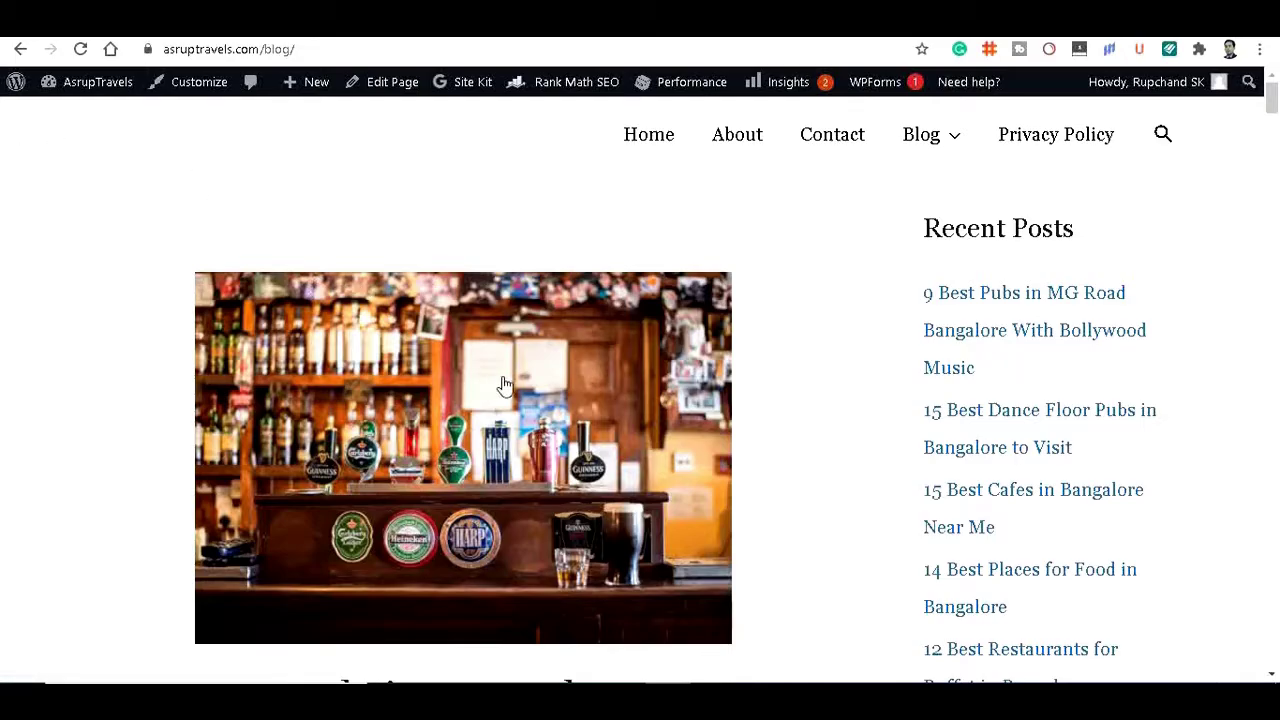
scroll(515, 395, down, 5)
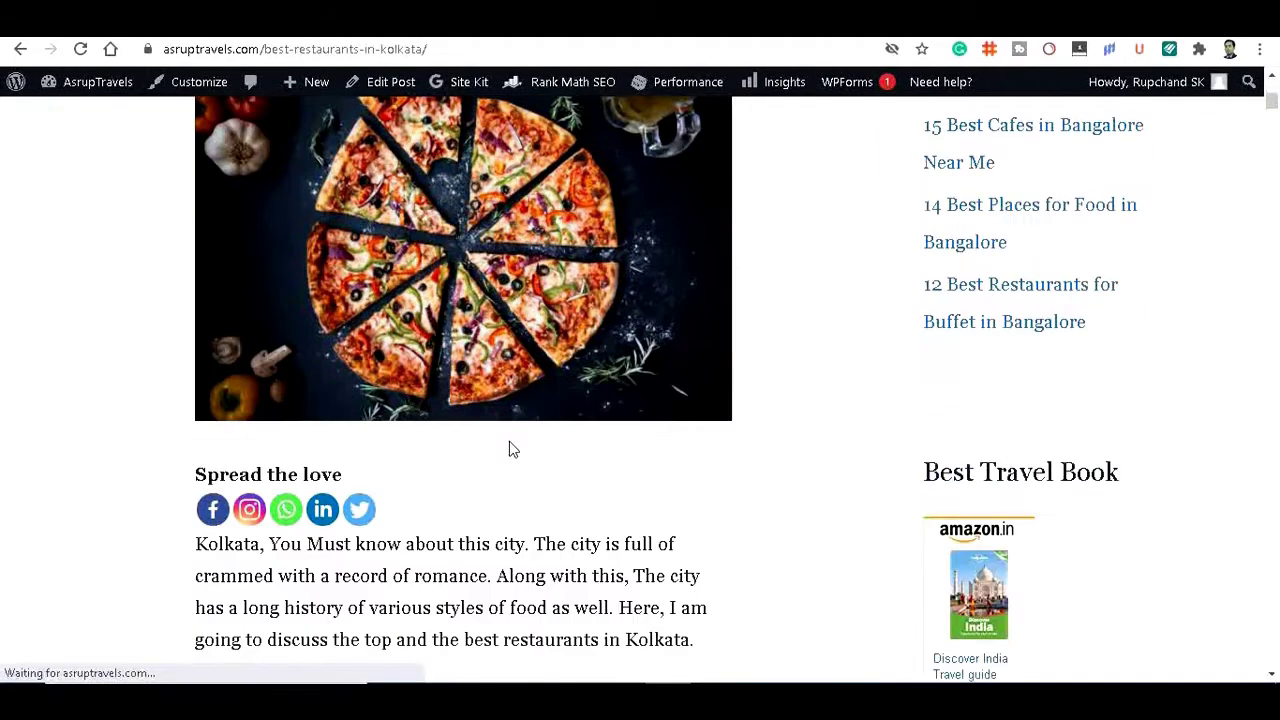
click(300, 49)
key(ctrl+c)
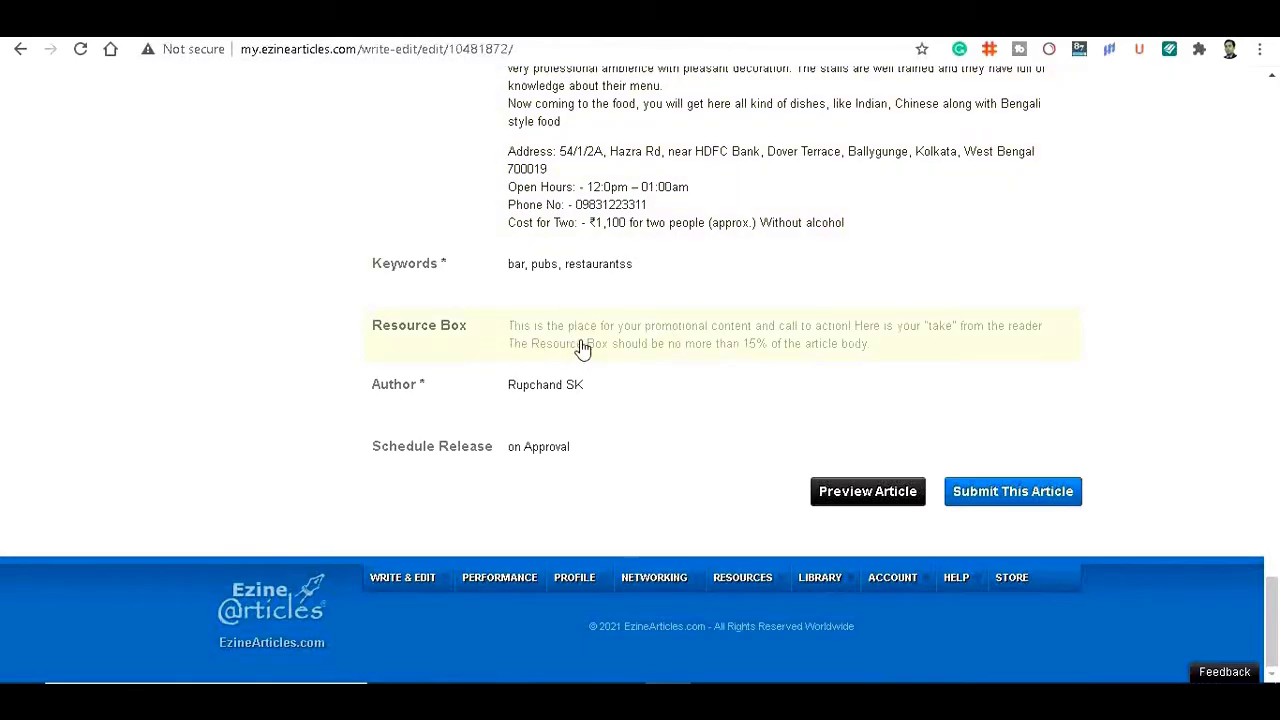
click(596, 349)
click(660, 406)
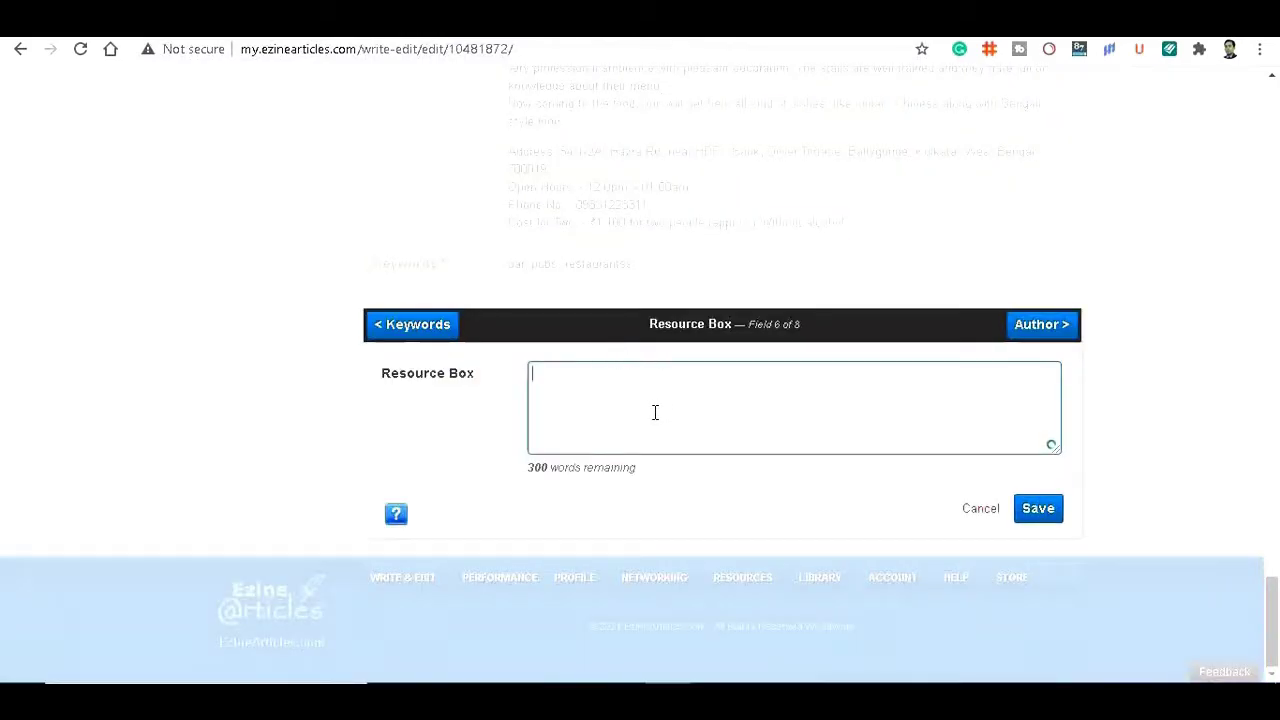
key(ctrl+v)
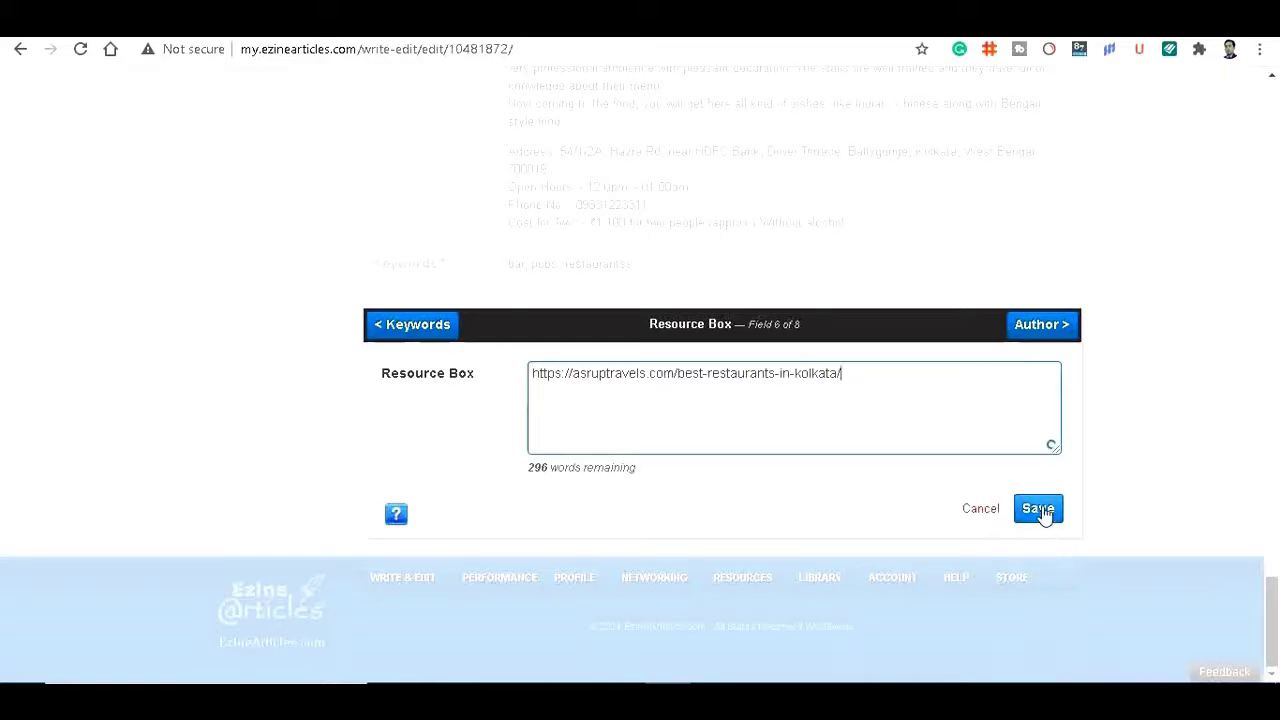
click(1044, 508)
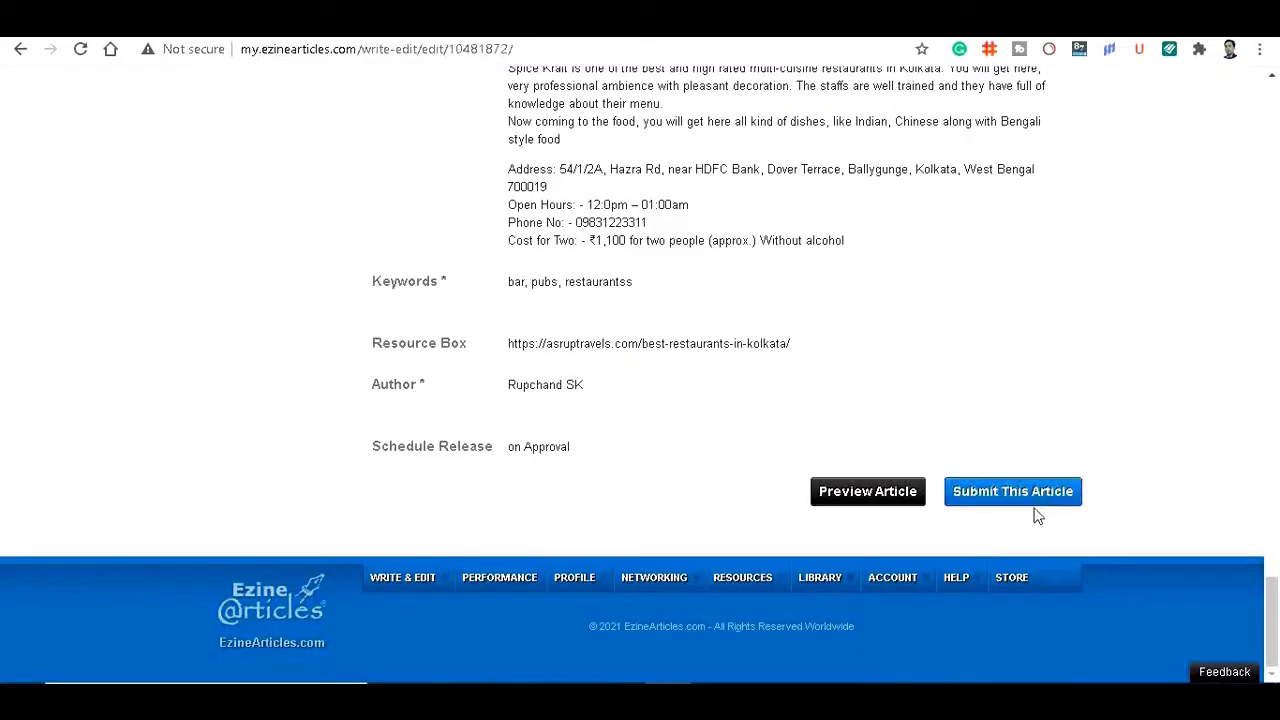
Preview the article, examine it from the title down to the blog link and article source, and close the preview.
scroll(1050, 530, up, 1)
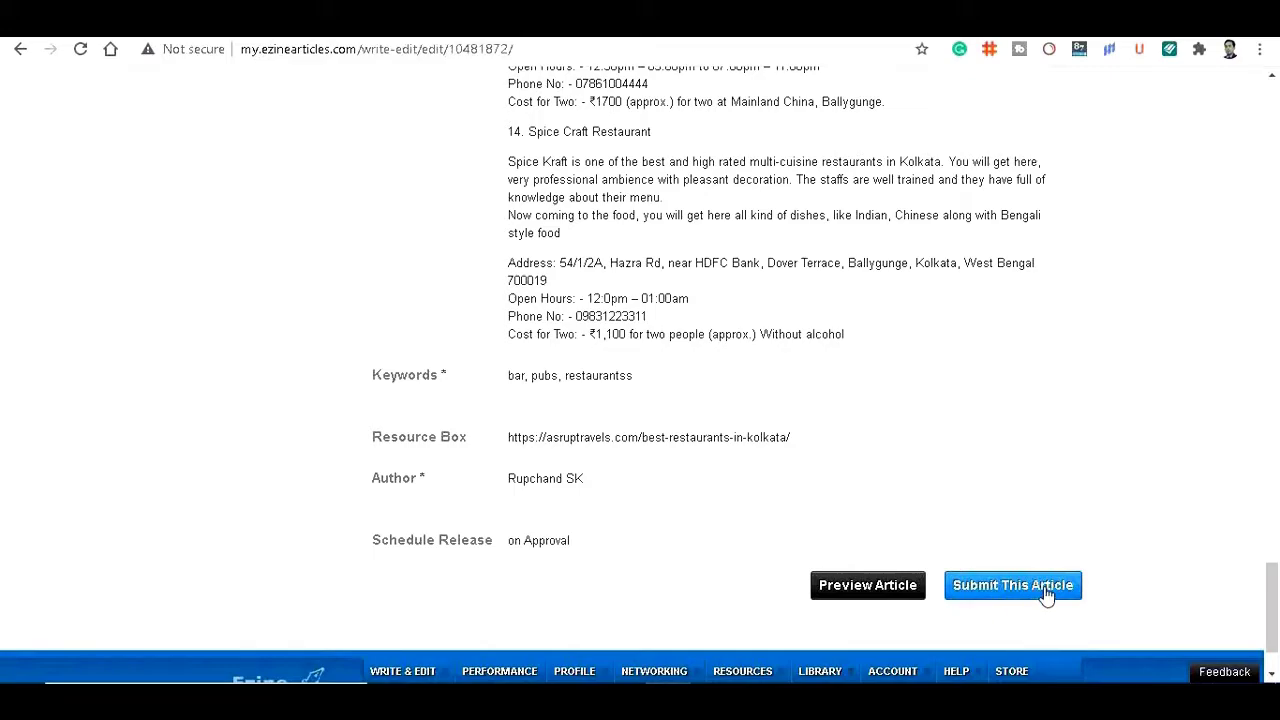
click(852, 590)
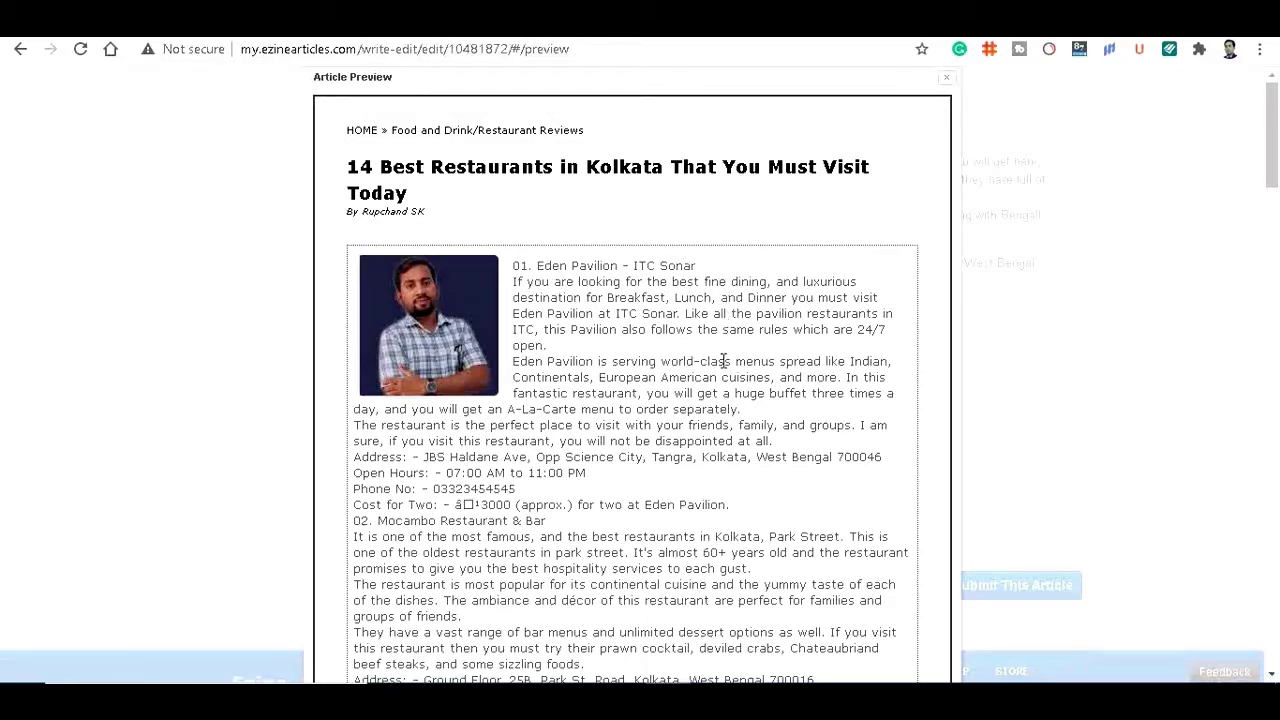
scroll(728, 368, down, 6)
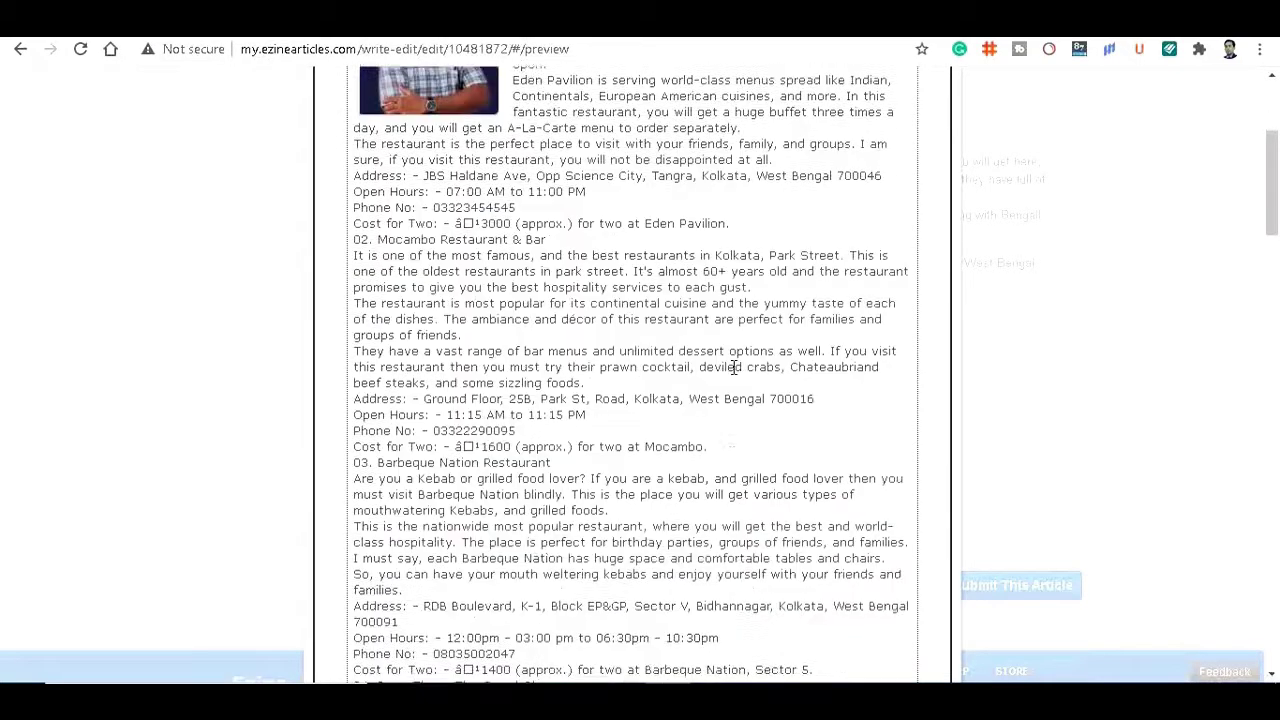
scroll(730, 348, down, 10)
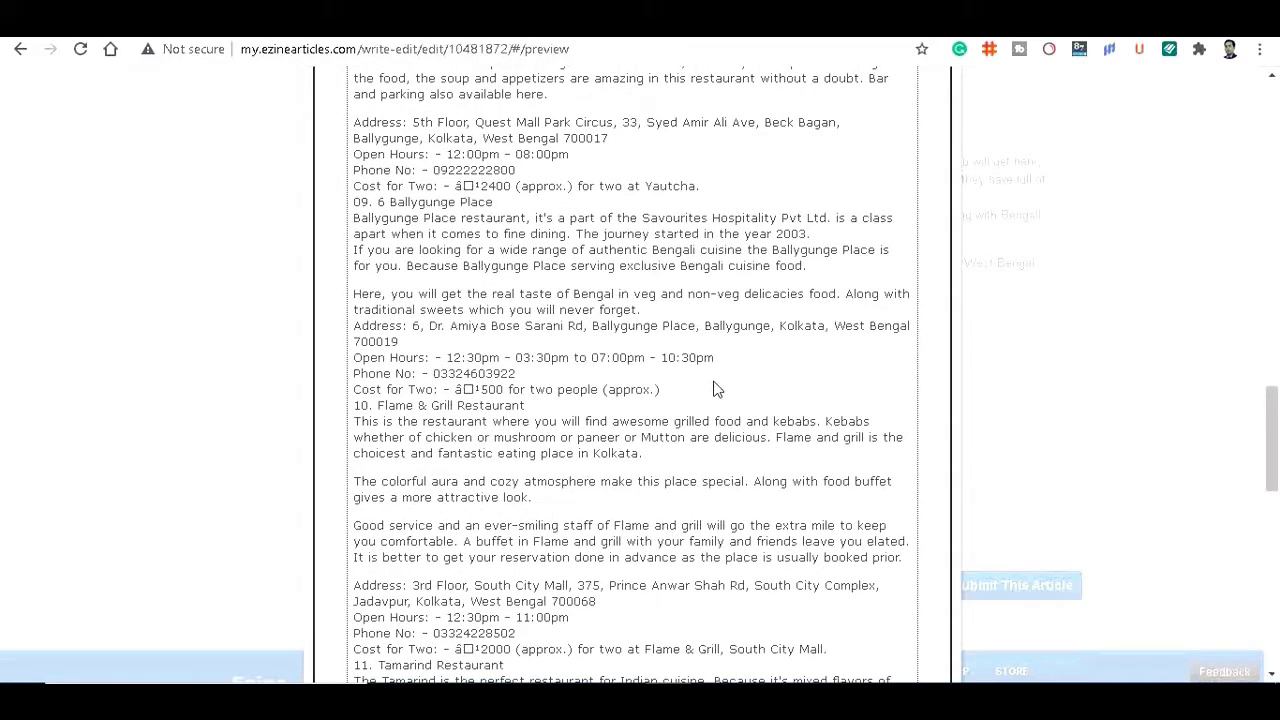
scroll(730, 370, down, 6)
scroll(743, 358, down, 4)
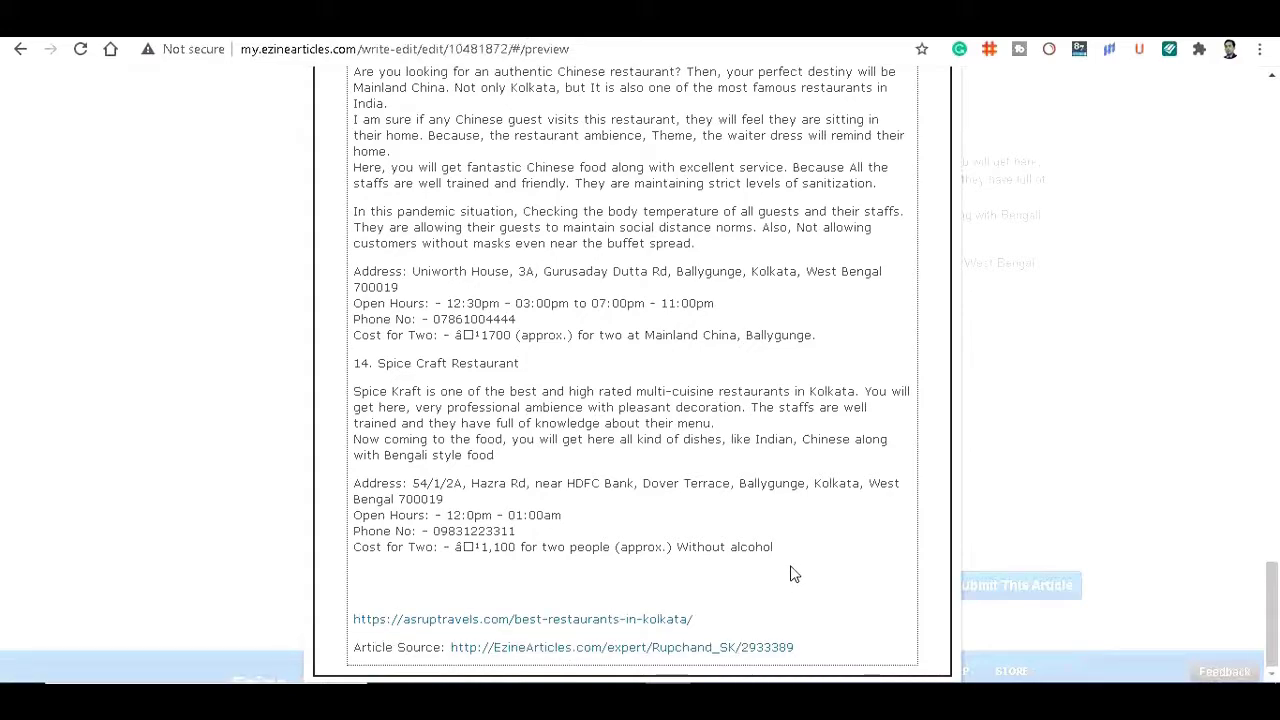
scroll(793, 574, up, 20)
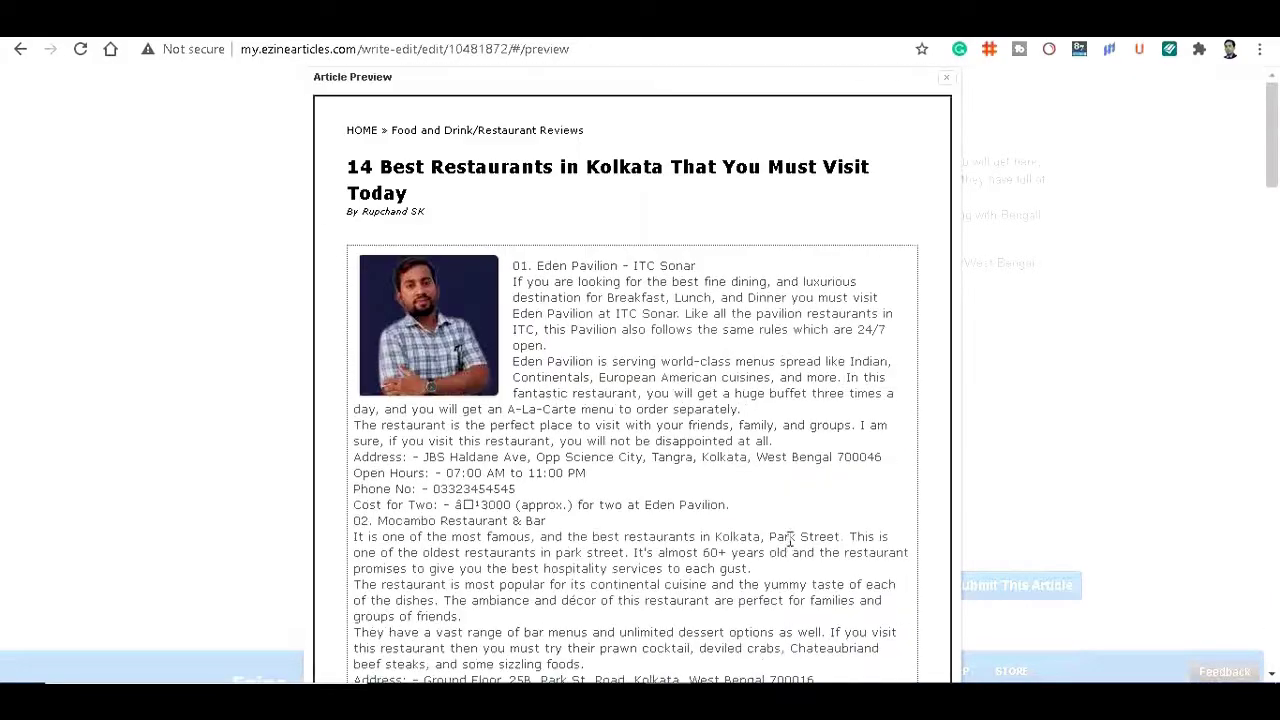
click(946, 80)
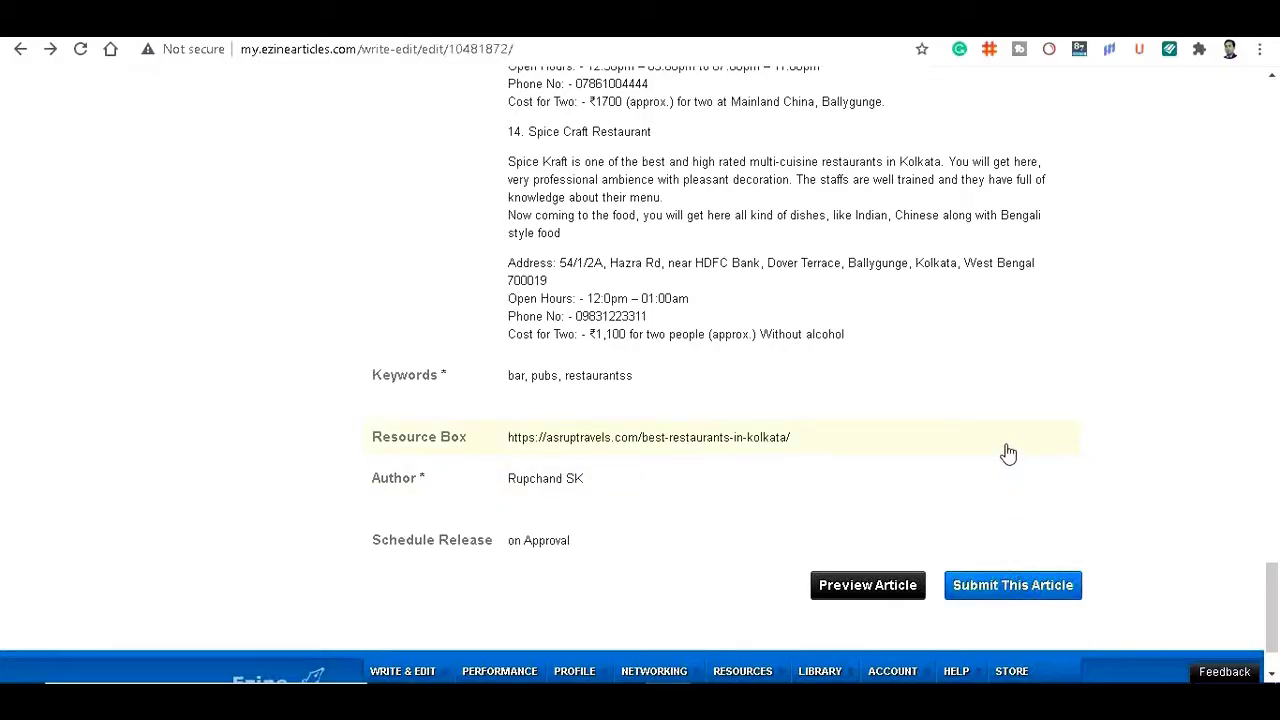
scroll(760, 590, down, 1)
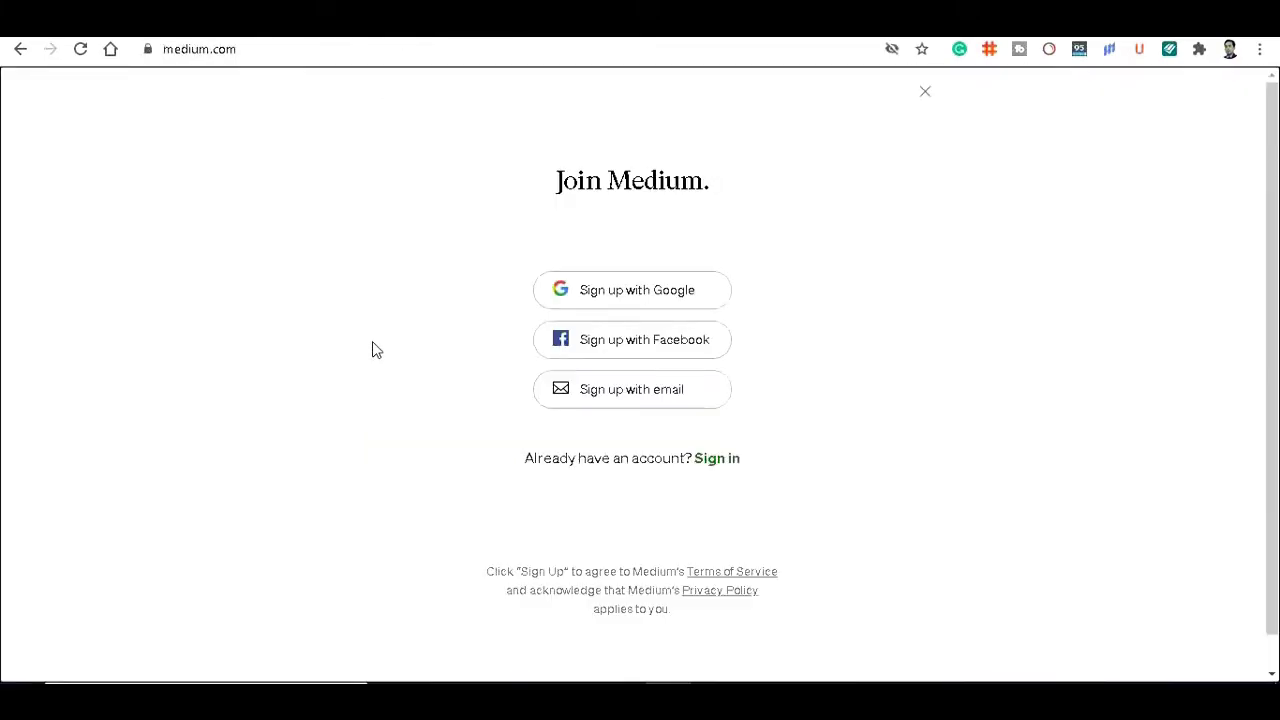
Sign in to Medium with the Google account and start writing a new story.
click(923, 89)
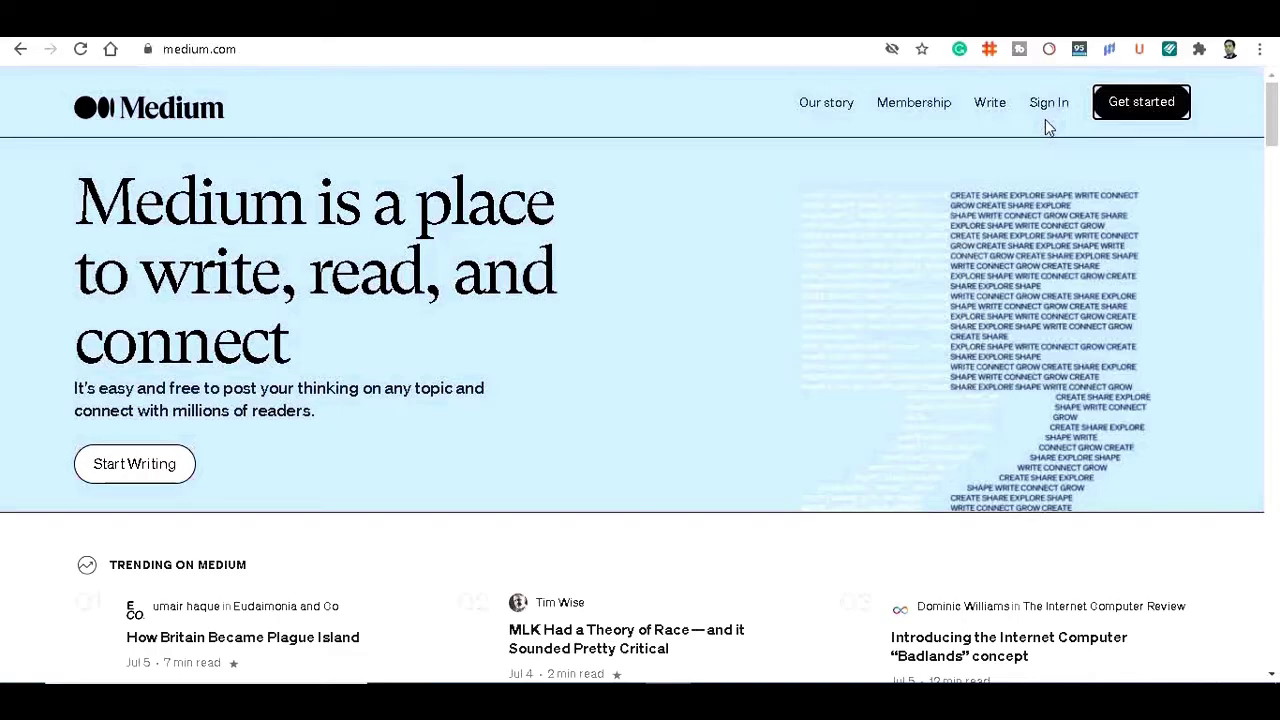
click(1044, 110)
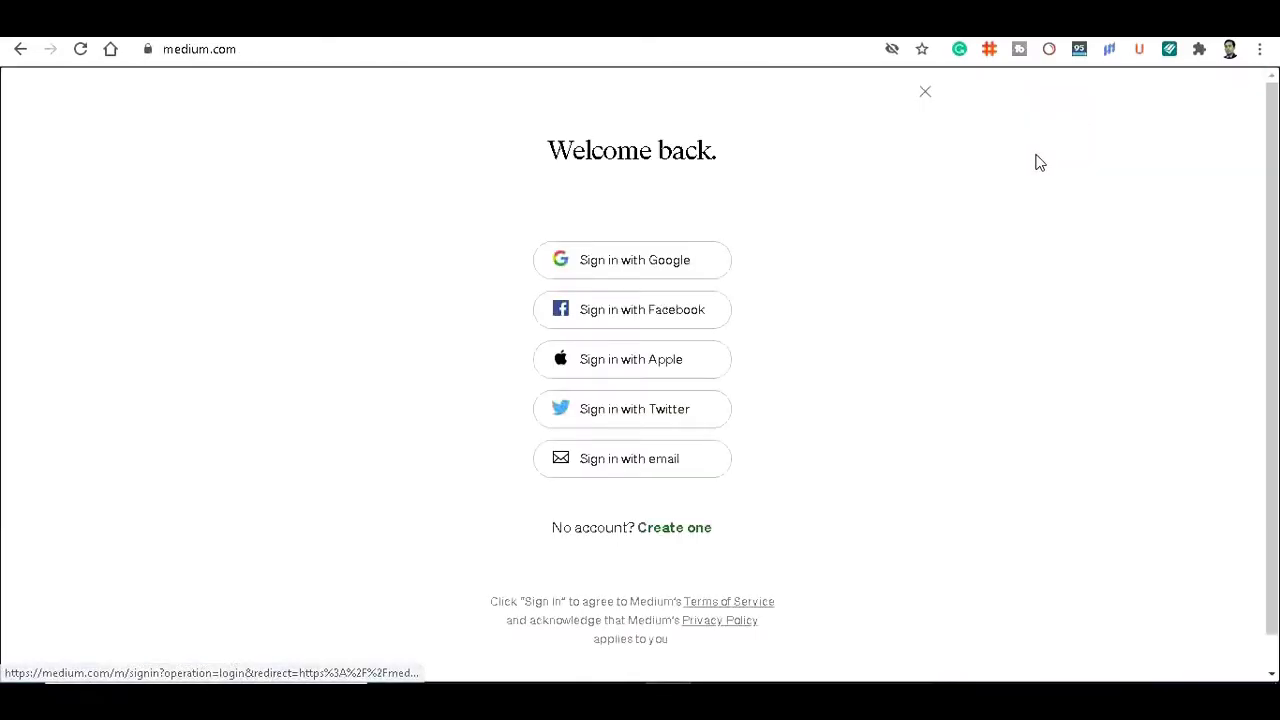
click(650, 262)
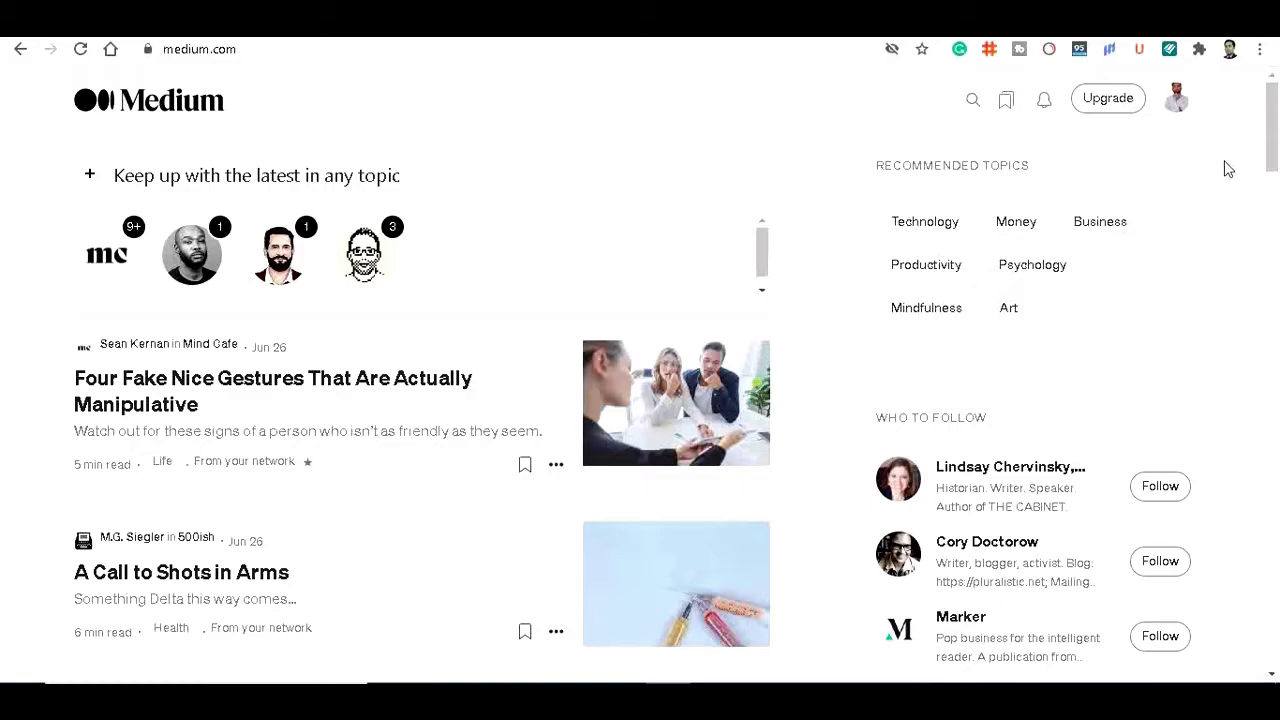
click(1178, 100)
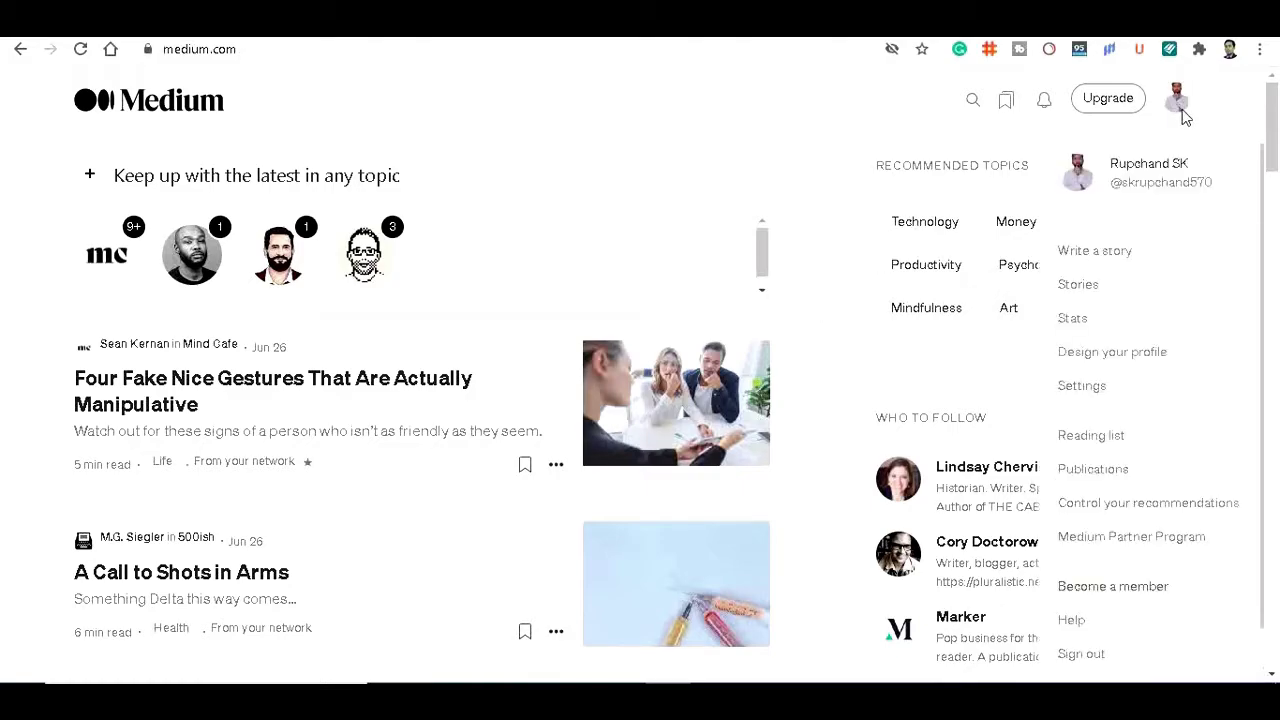
click(1094, 255)
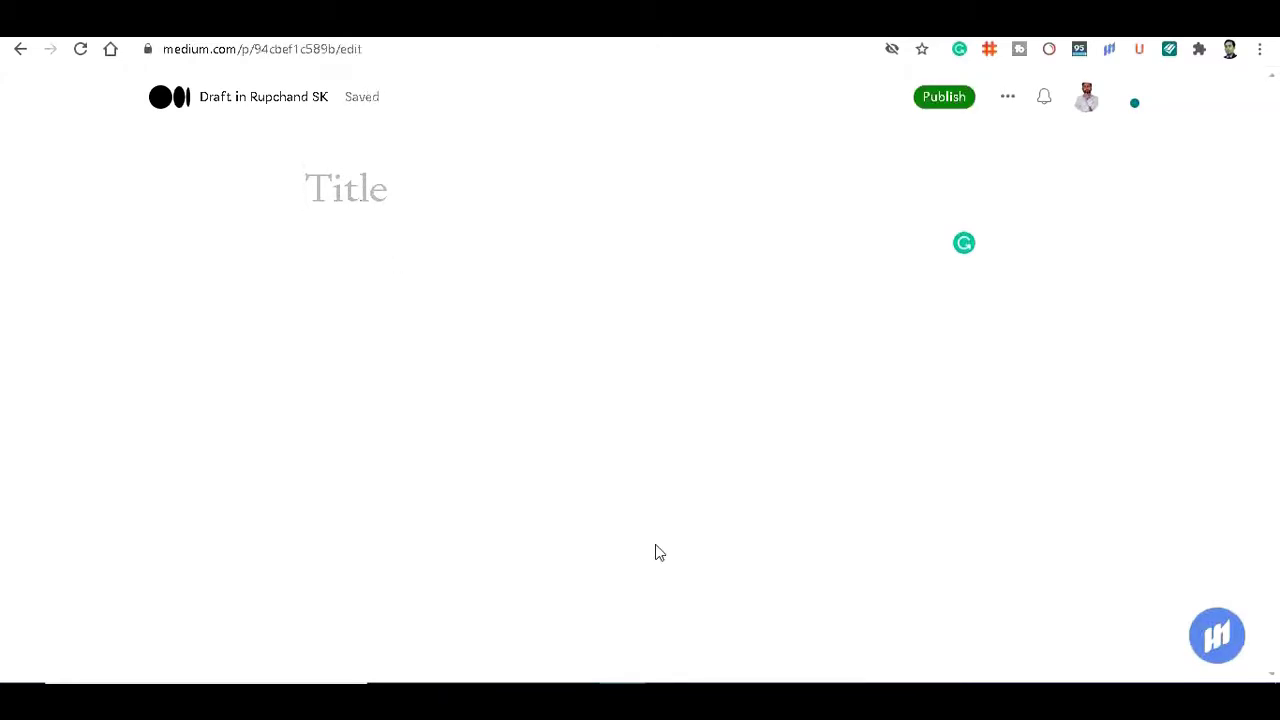
Title the Medium story "14 Best Restaurants in Kolkata That You Must Visit Today", copied from the Word document.
click(708, 700)
drag(742, 298, 387, 267)
key(ctrl+c)
key(alt+Tab)
key(ctrl+v)
click(363, 288)
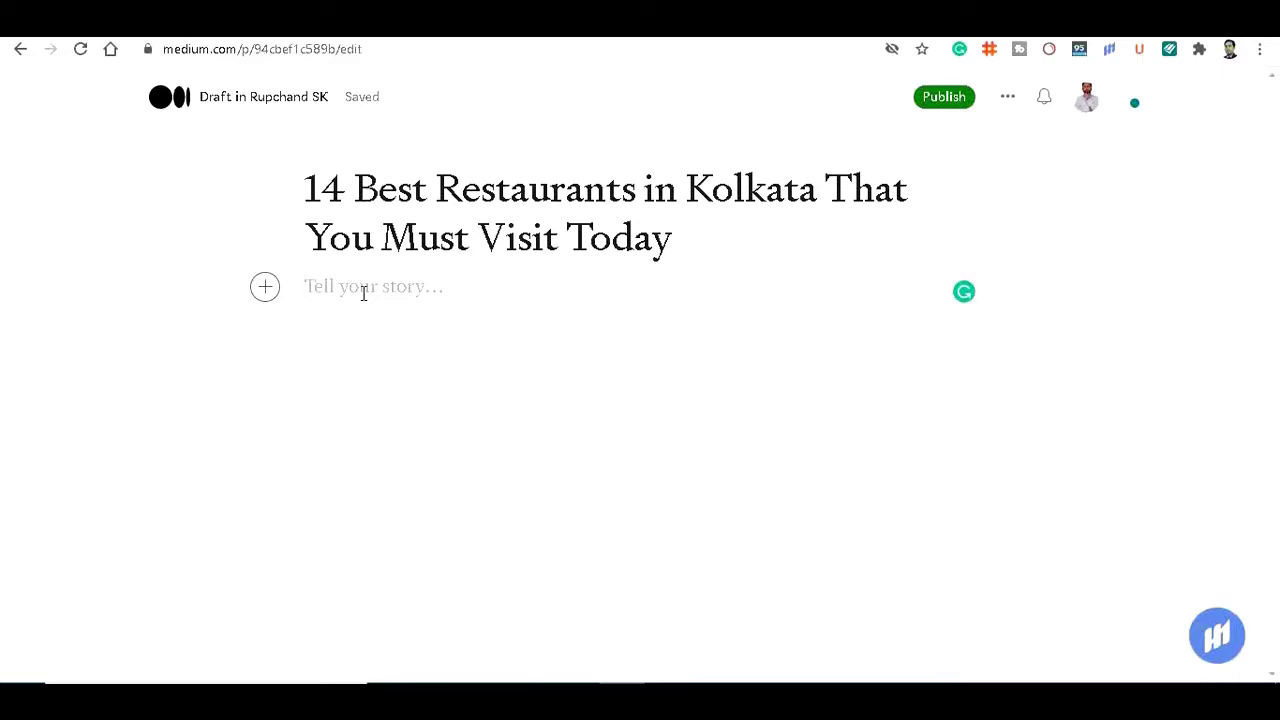
click(267, 296)
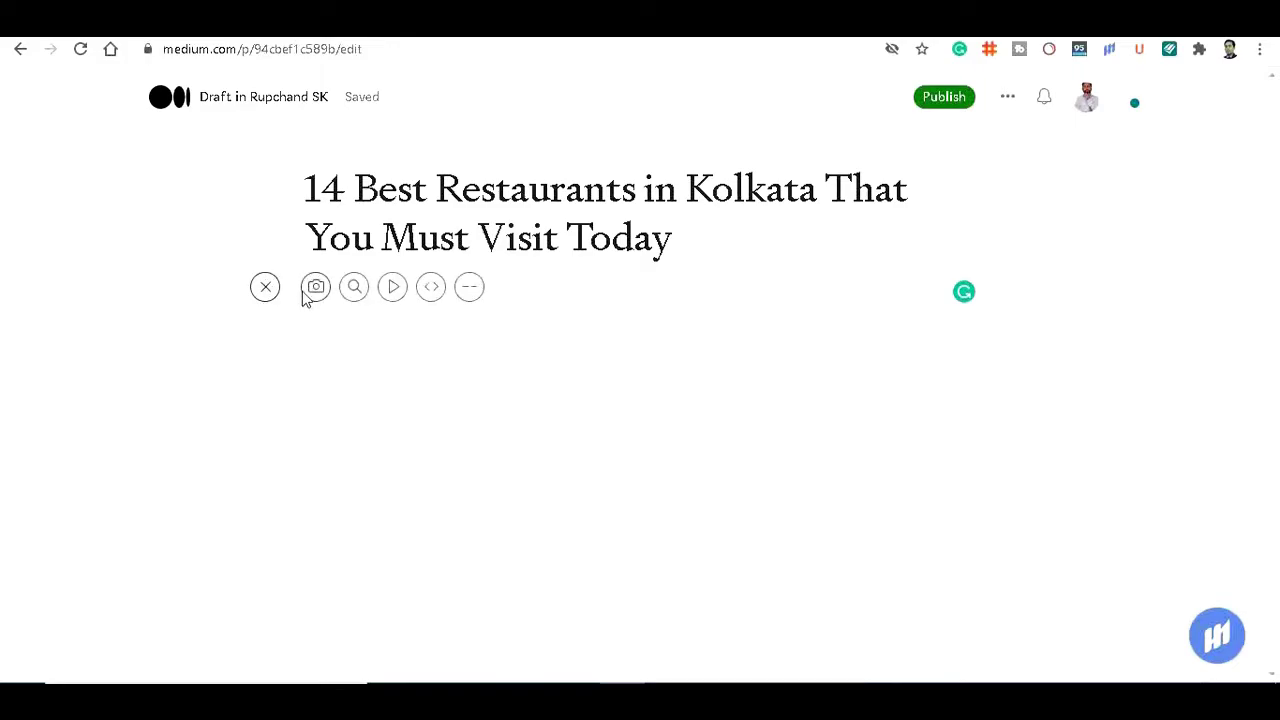
click(311, 292)
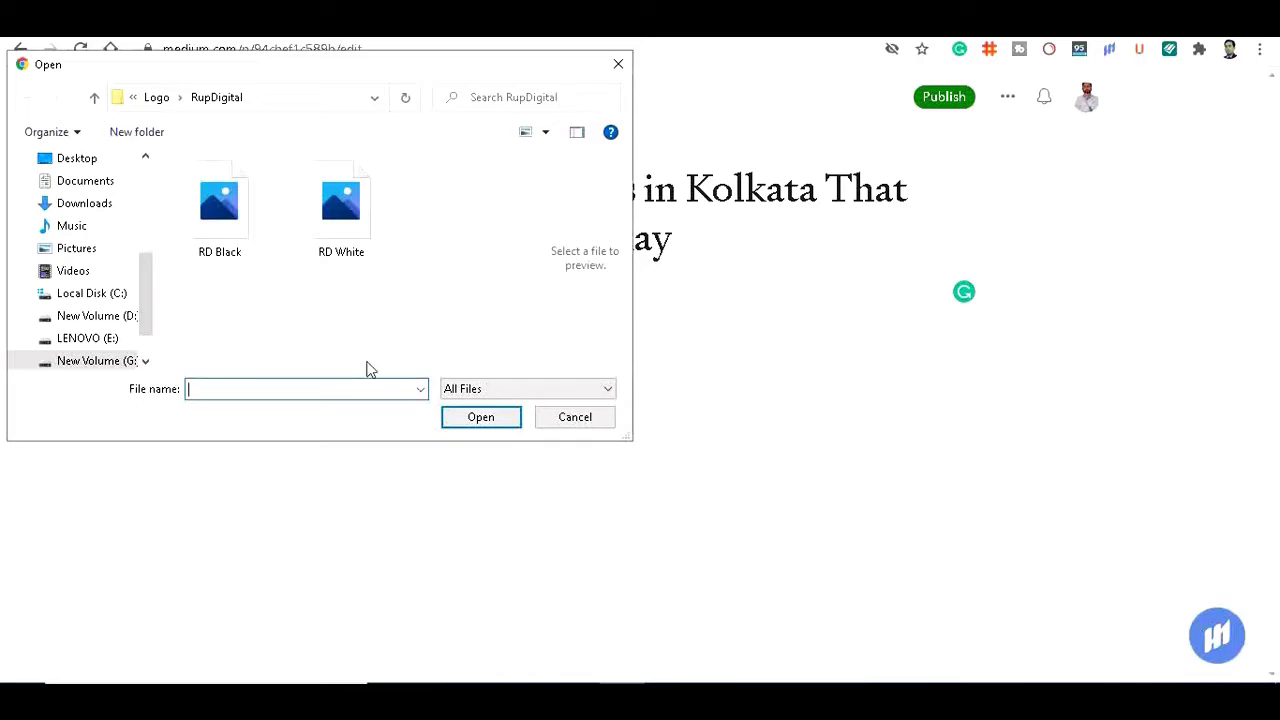
key(Escape)
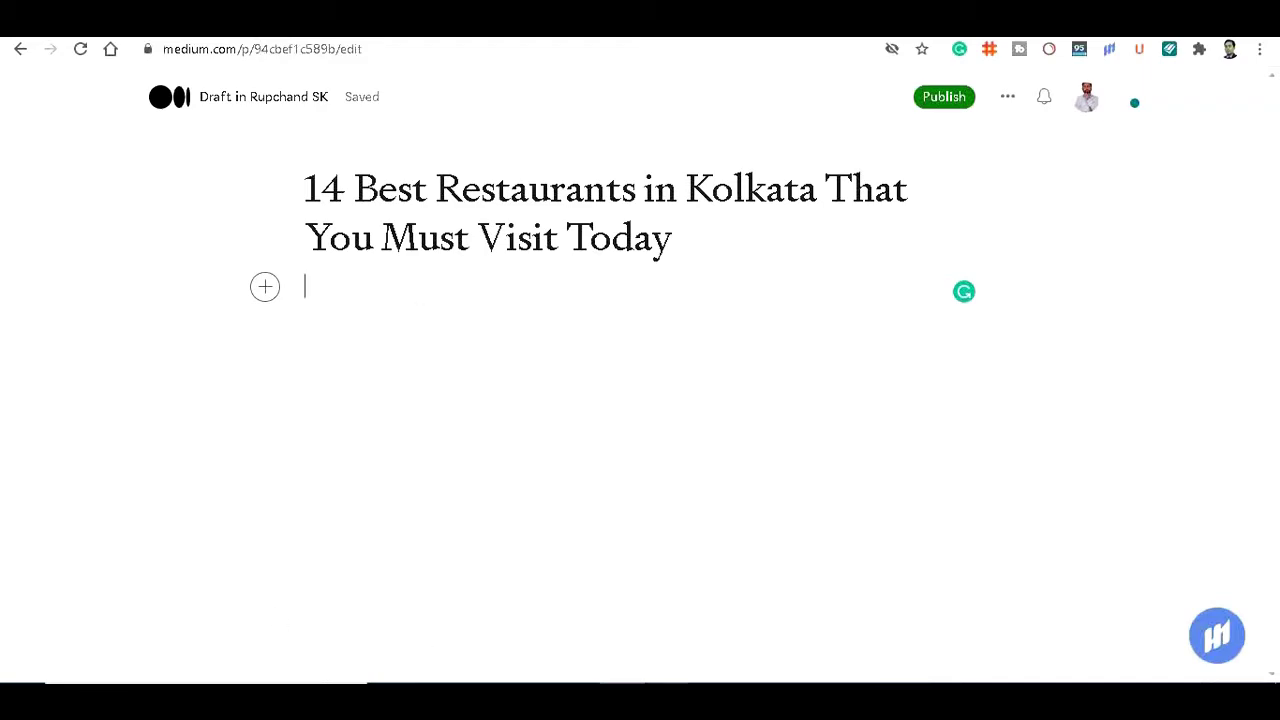
Fill the story's body with the article text from the Word document, starting with the introductory paragraphs about Kolkata.
key(alt+Tab)
key(alt+Tab)
key(ctrl+v)
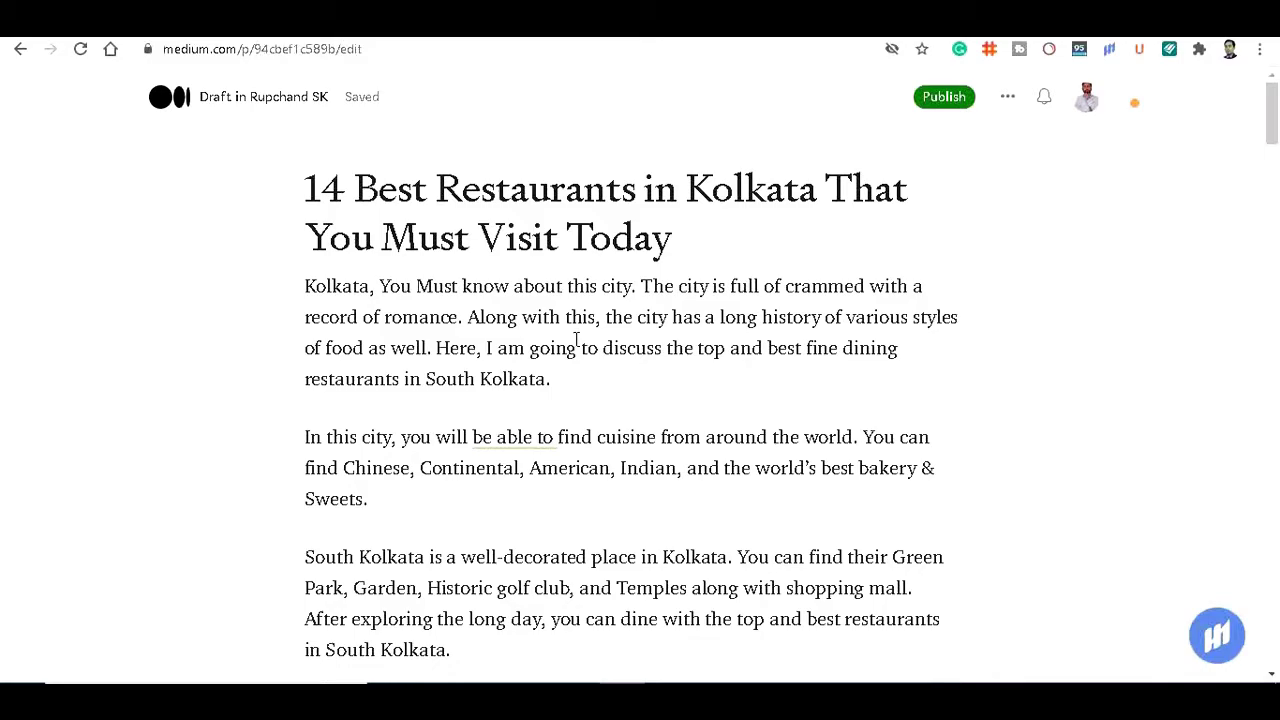
Link "best fine dining restaurants in South Kolkata" in the first paragraph to the asruptravels.com/best-restaurants-in-kolkata/ blog post.
click(400, 18)
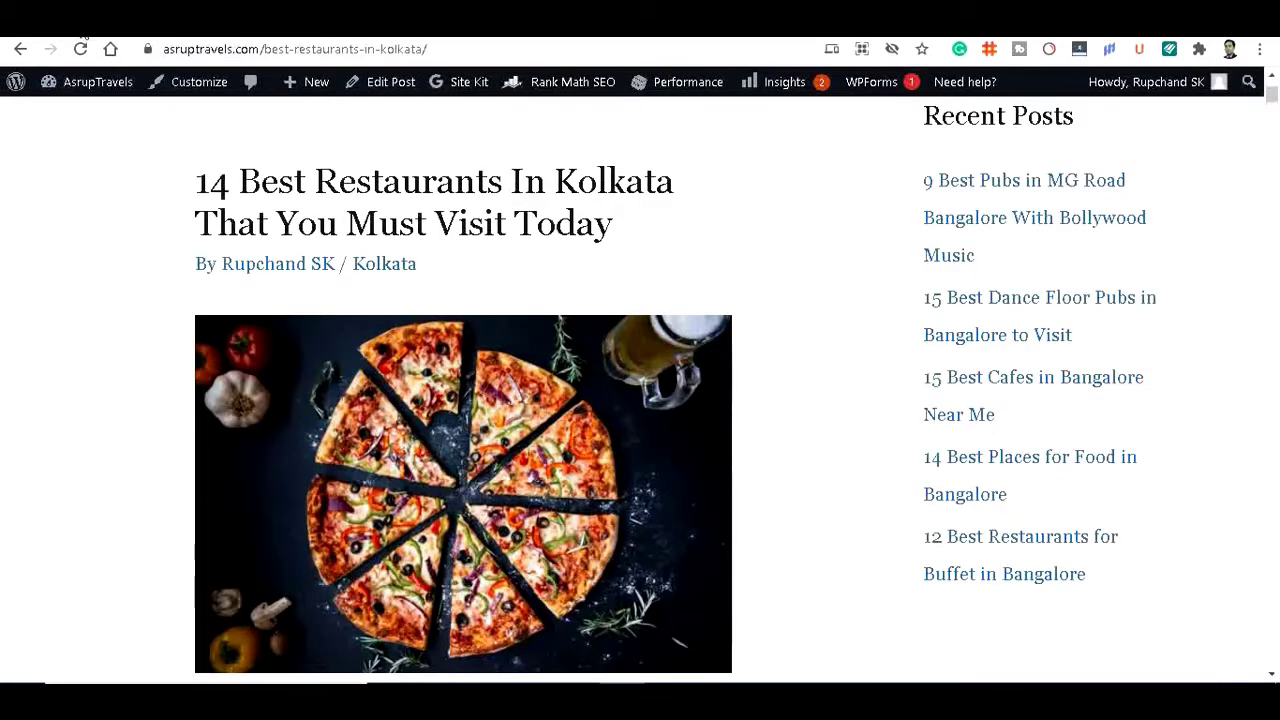
click(443, 50)
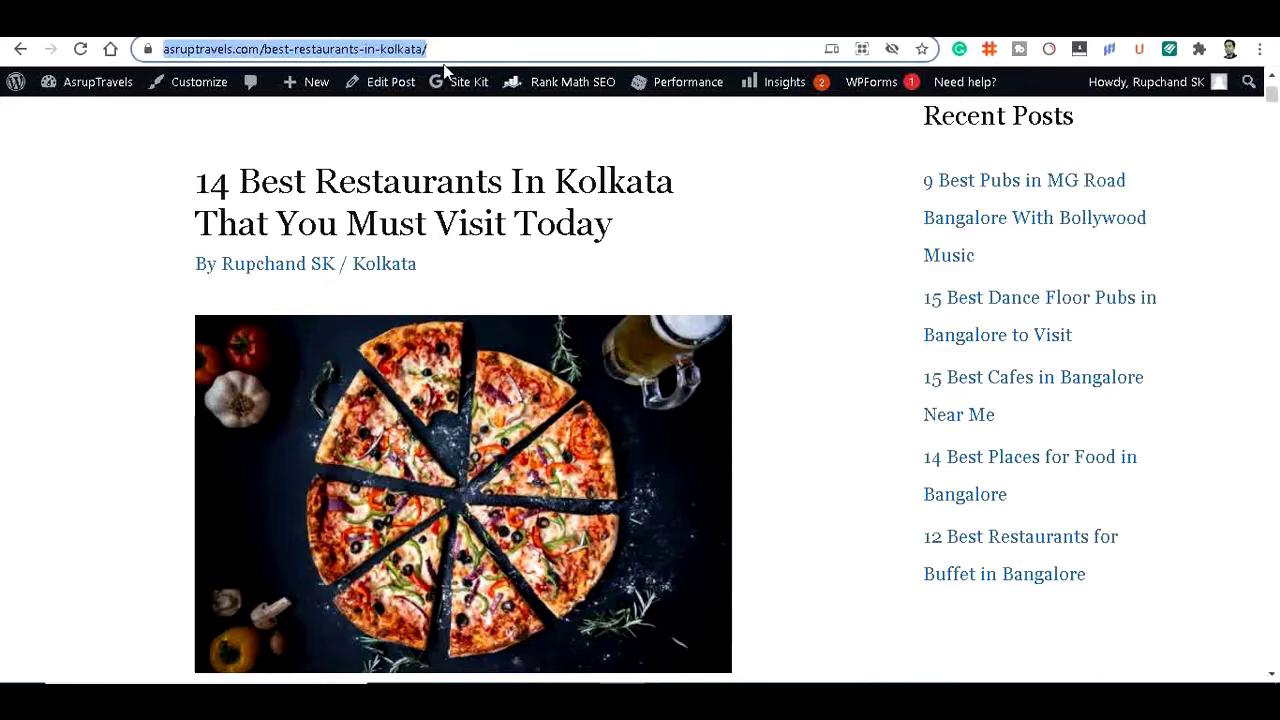
click(270, 20)
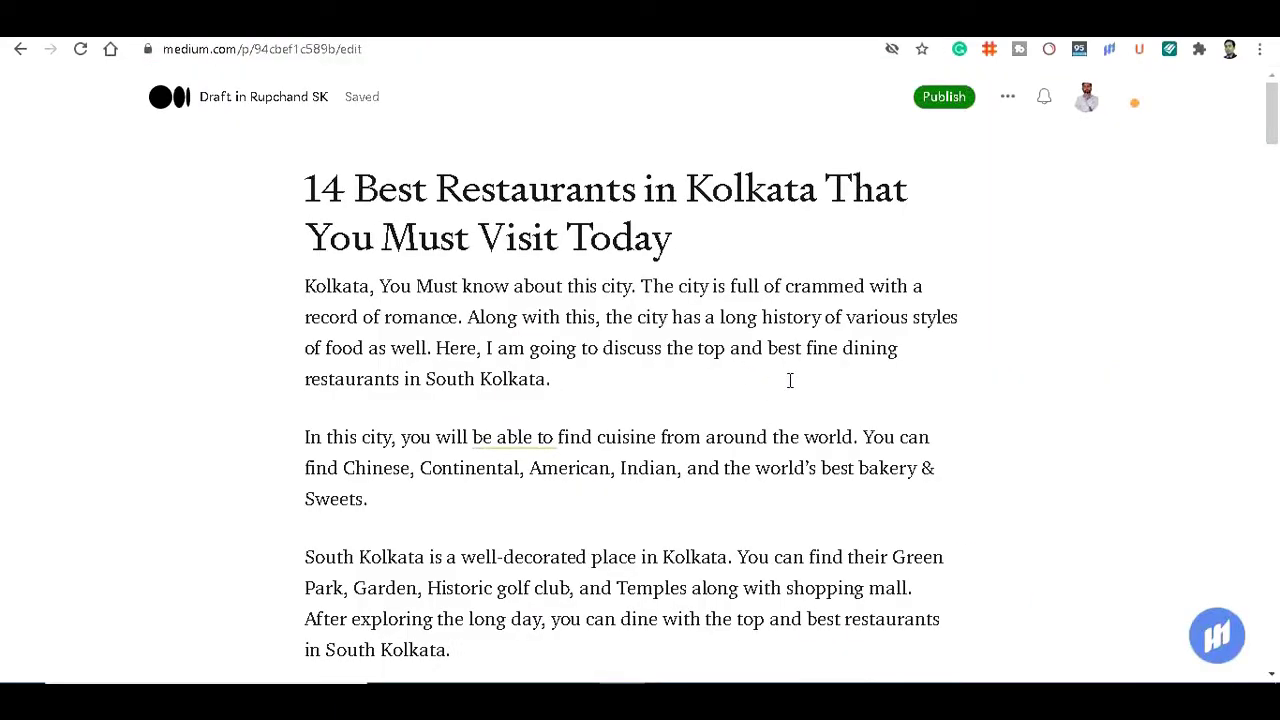
drag(770, 348, 572, 380)
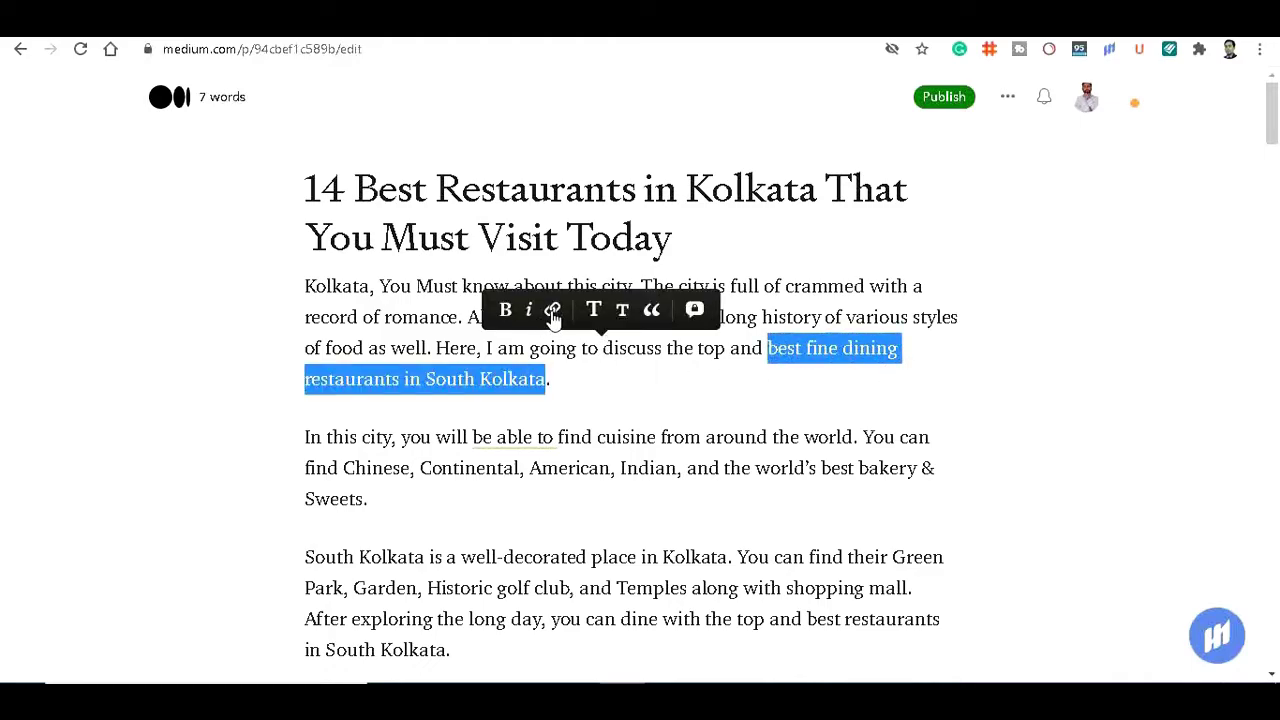
click(552, 310)
key(ctrl+v)
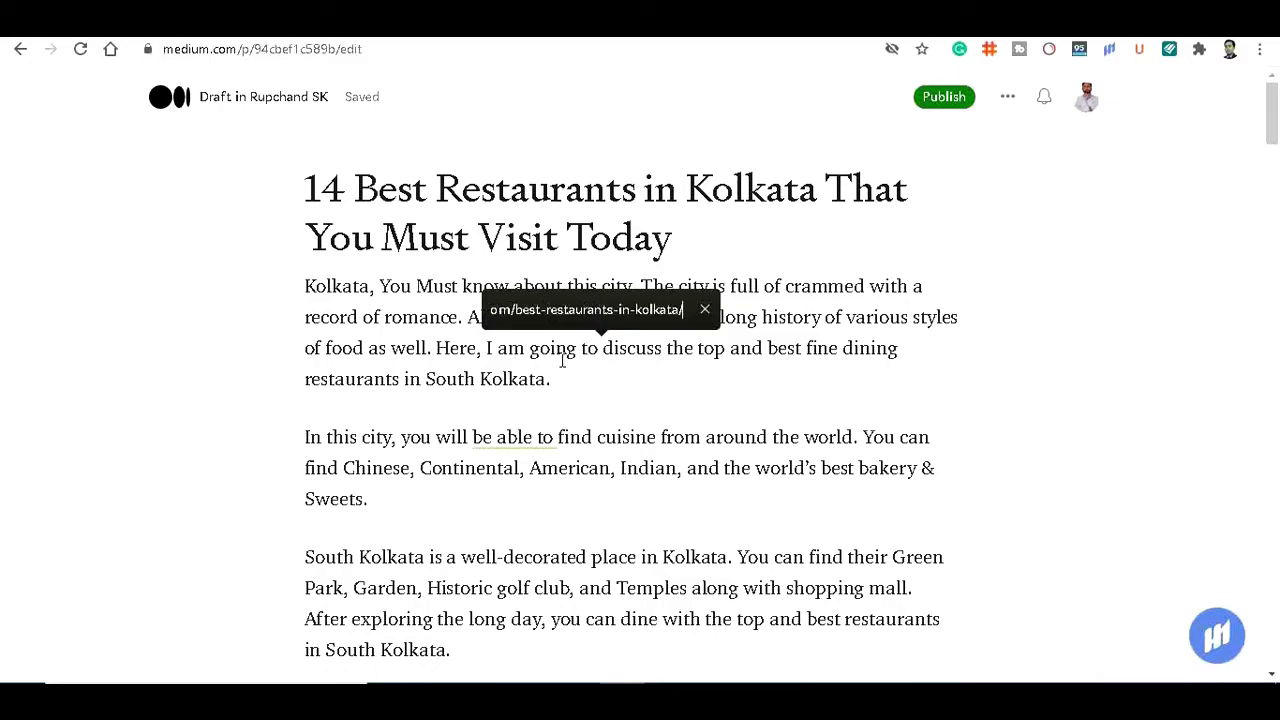
key(Return)
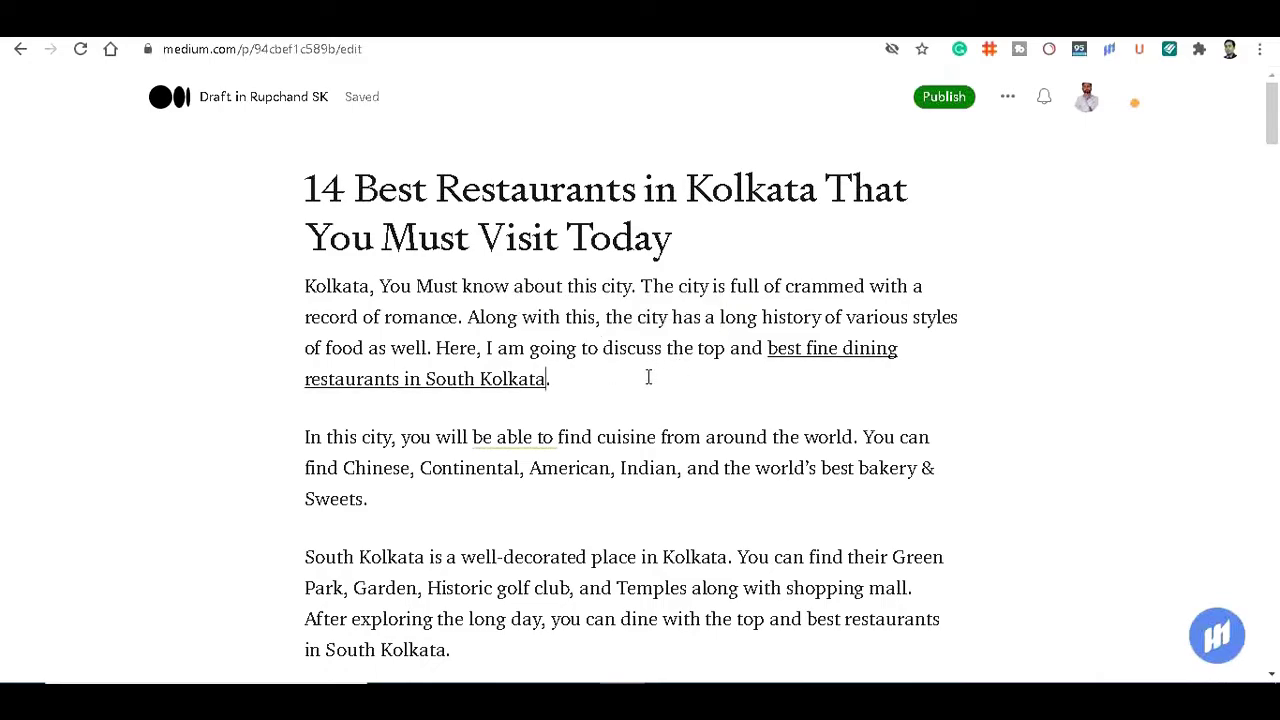
Open the story's publishing options and start adding a tag.
click(946, 104)
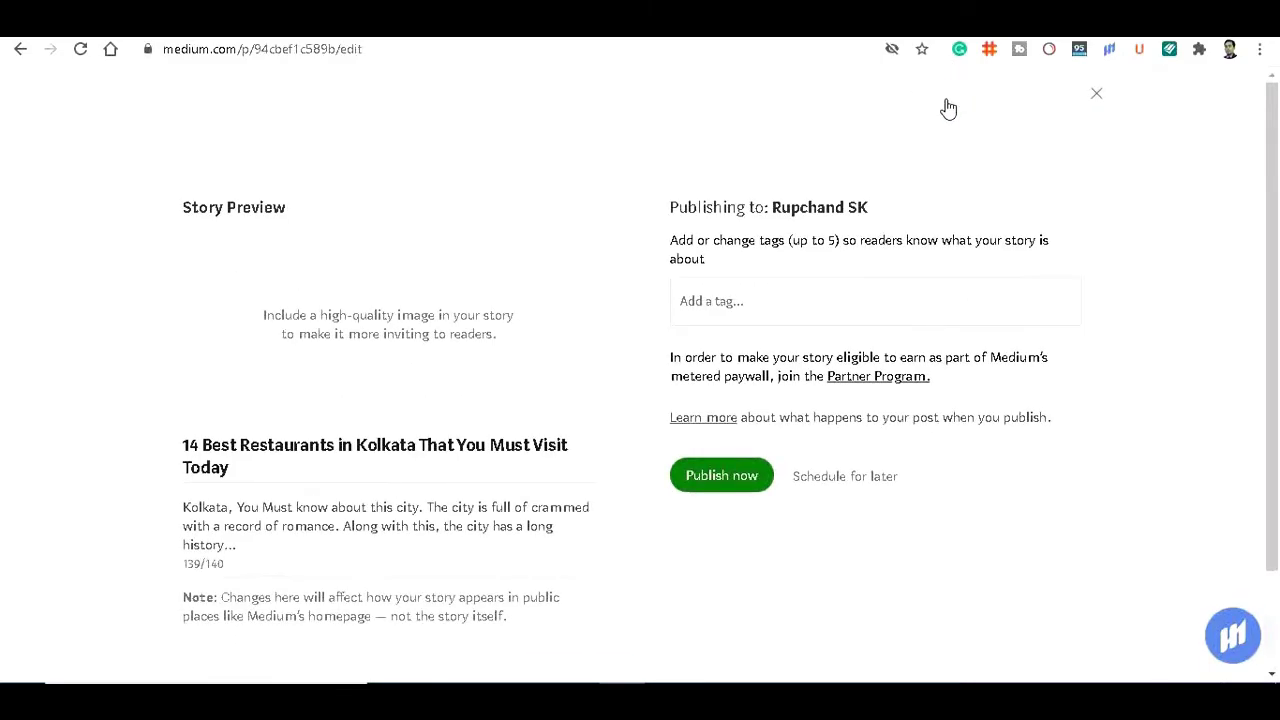
drag(464, 316, 424, 336)
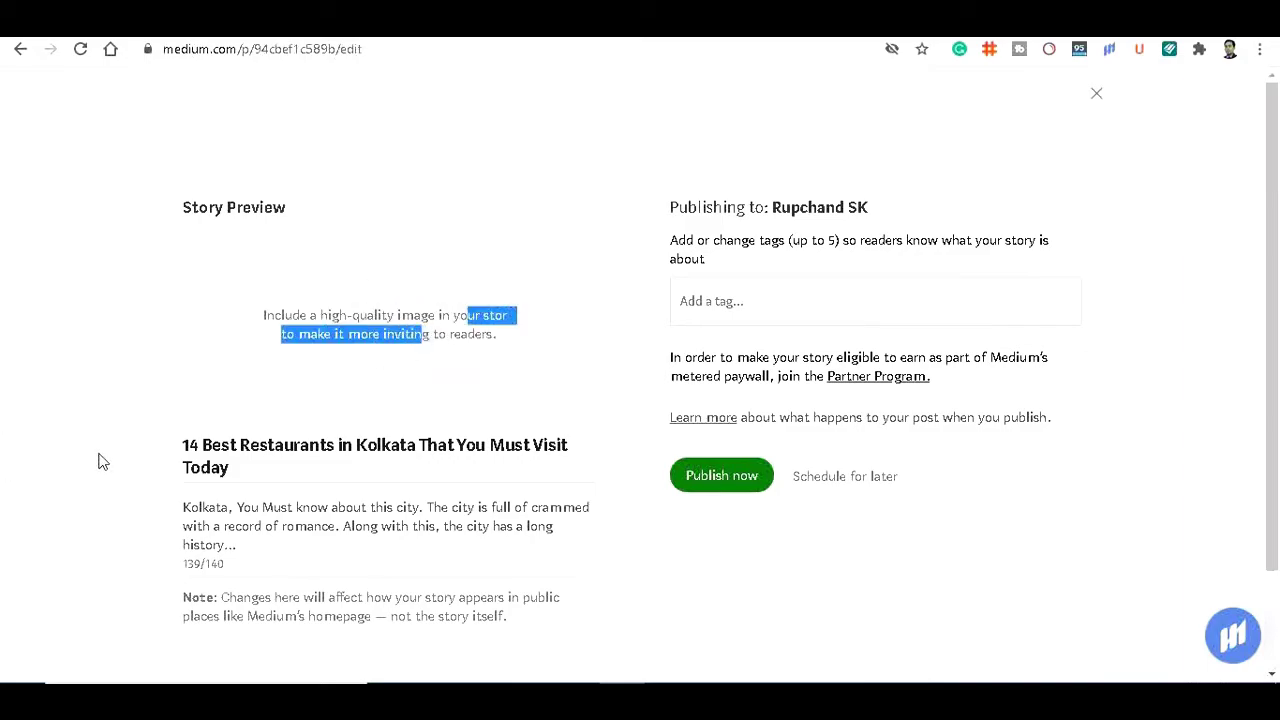
click(714, 304)
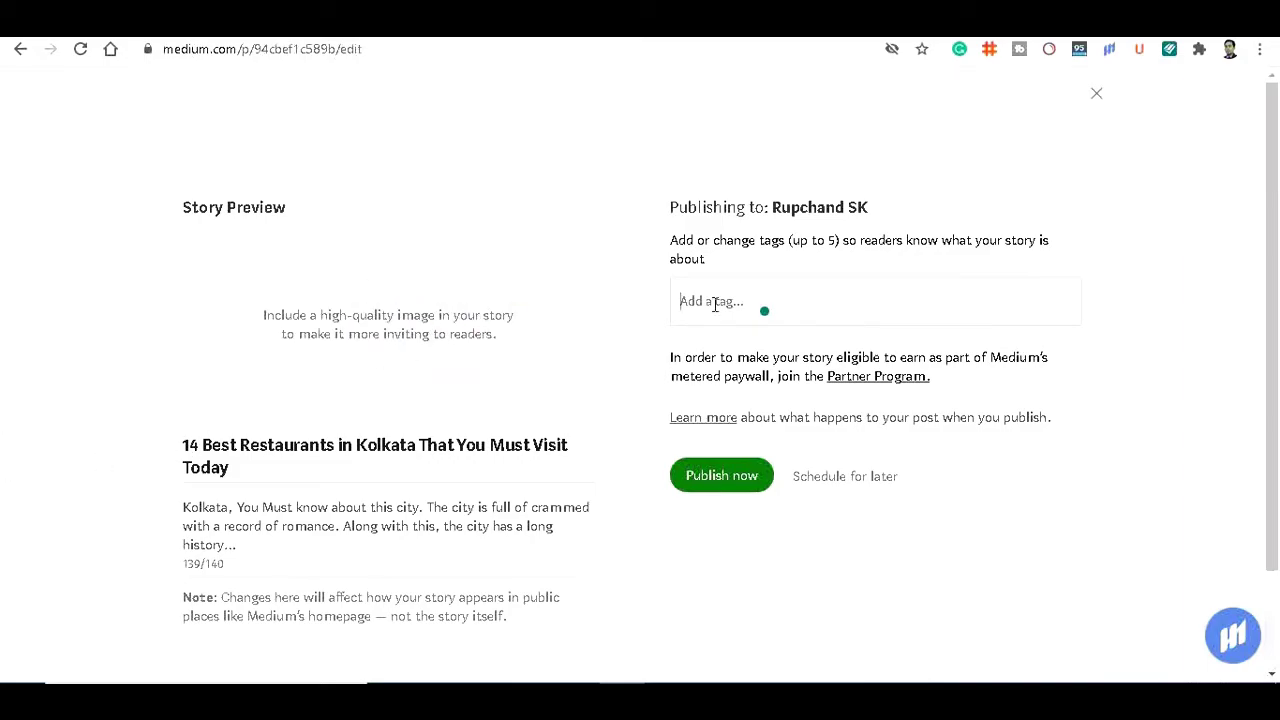